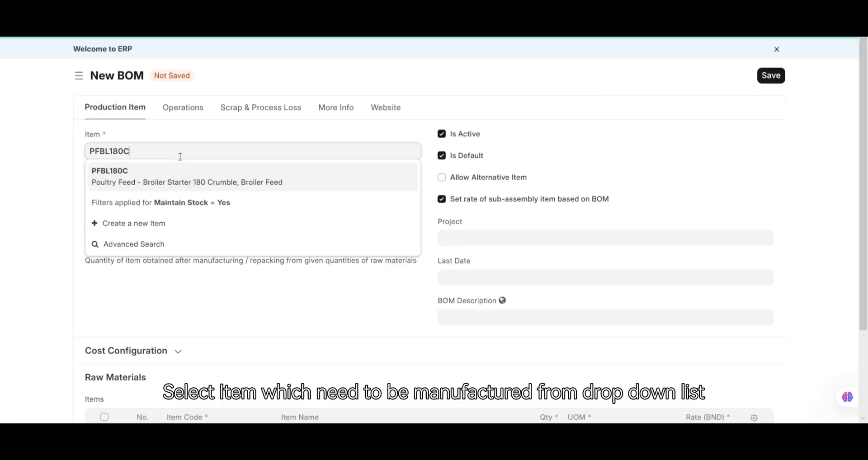
# Choose PFBL180C as the item to manufacture and set the BOM quantity to 1,000
pyautogui.click(171, 176)
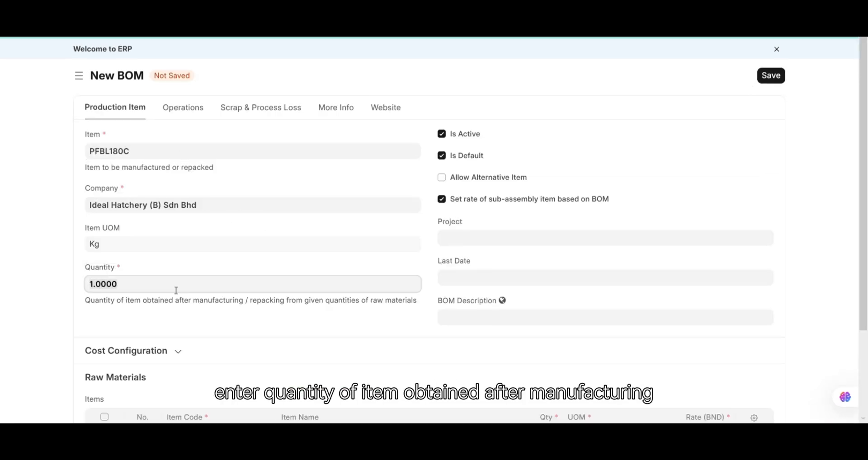
pyautogui.write('100')
pyautogui.press('Tab')
# Review the Cost Configuration settings for the material rate basis and currency
pyautogui.scroll(-3, 362, 290)
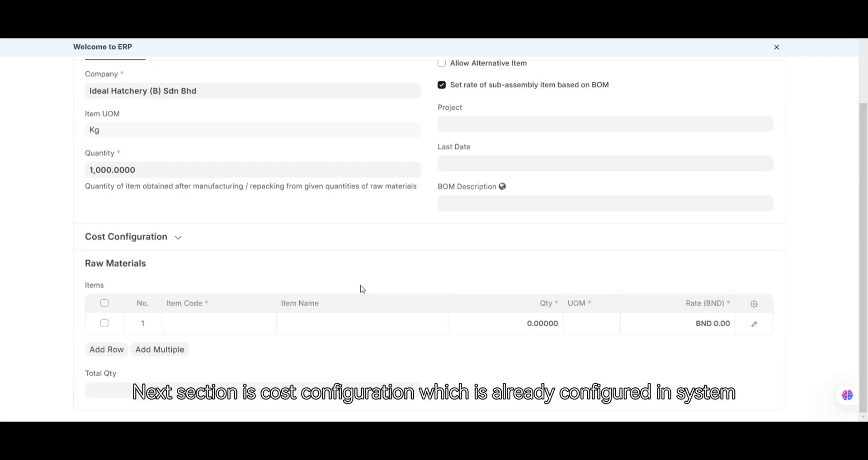
pyautogui.click(178, 240)
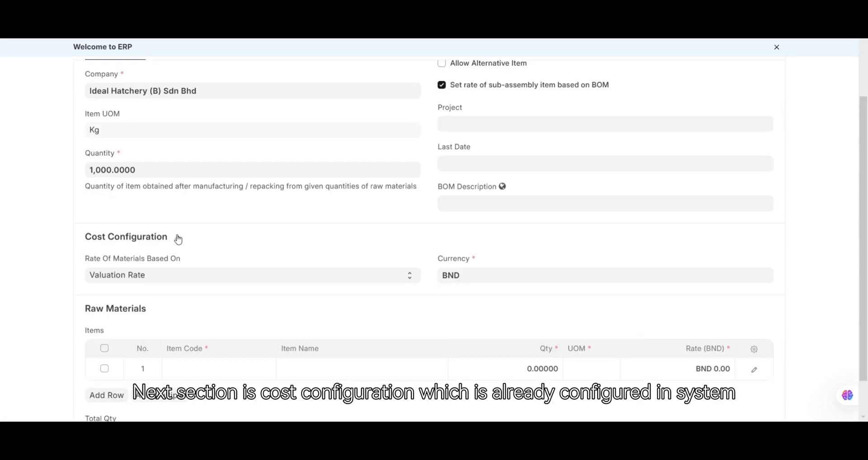
pyautogui.click(178, 240)
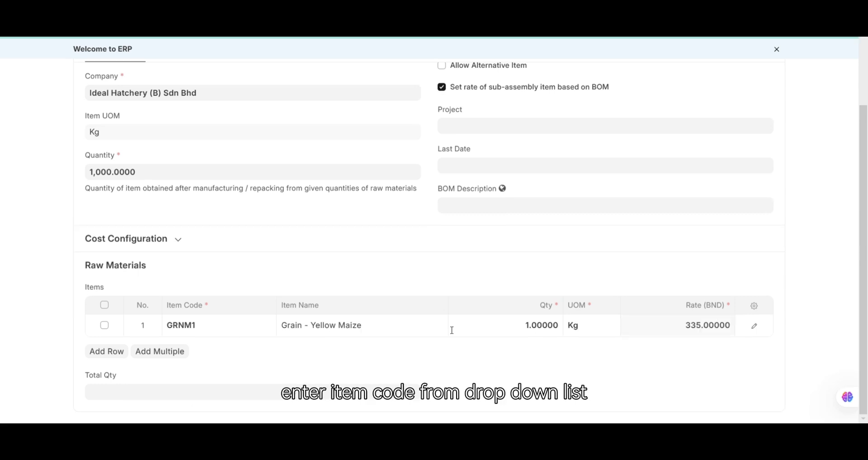
# Set the quantity of raw material GRNM1 (Grain - Yellow Maize) to 407 Kg
pyautogui.click(494, 326)
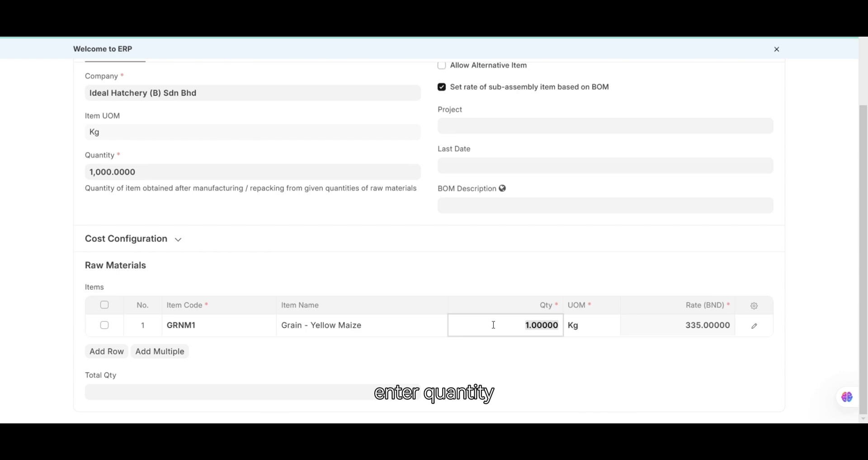
pyautogui.write('407')
pyautogui.press('Tab')
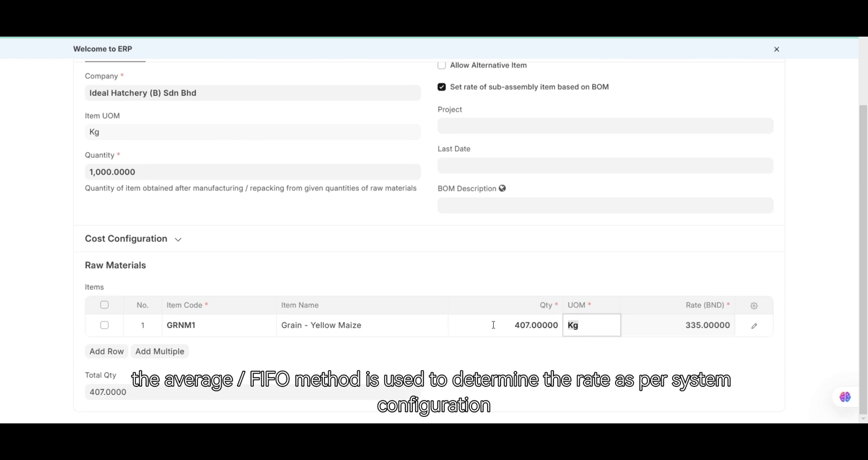
# Add the remaining raw materials in Kg: GRNS1 335, GRNS5 40, GRNW6 105, MSS01 22, GRNC1 20 and BL180C - Premix 71
pyautogui.click(109, 352)
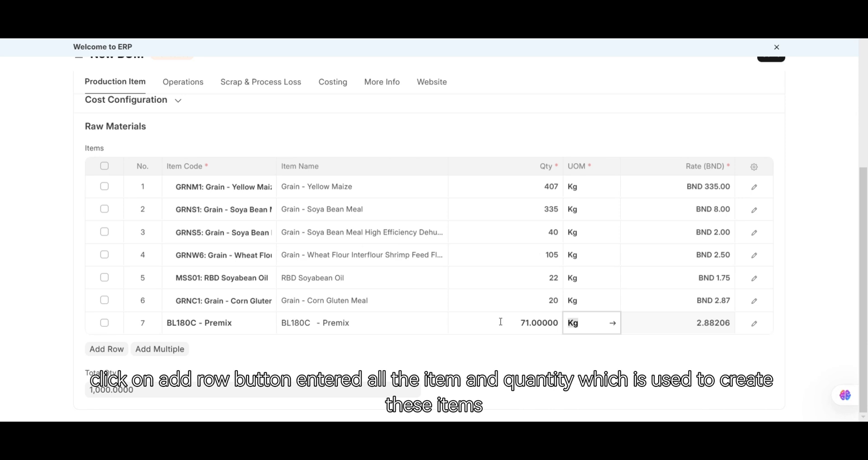
pyautogui.click(437, 363)
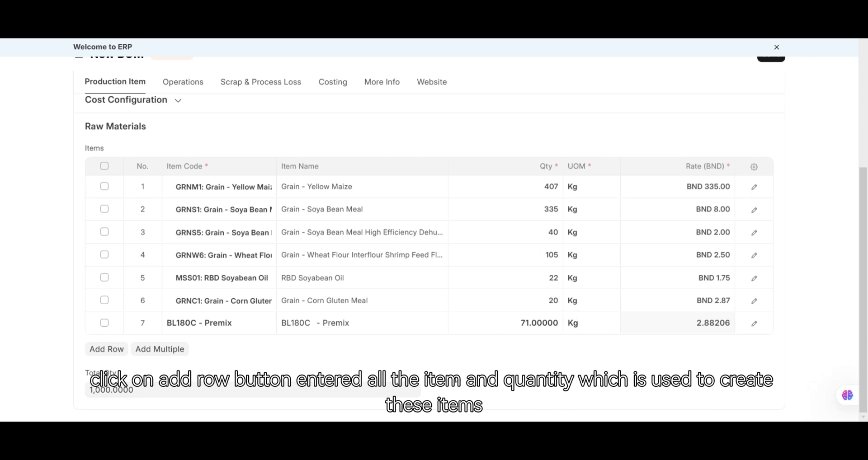
# Enable With Operations for the BOM to manage the cost of its operations
pyautogui.scroll(4, 457, 381)
pyautogui.scroll(3, 459, 380)
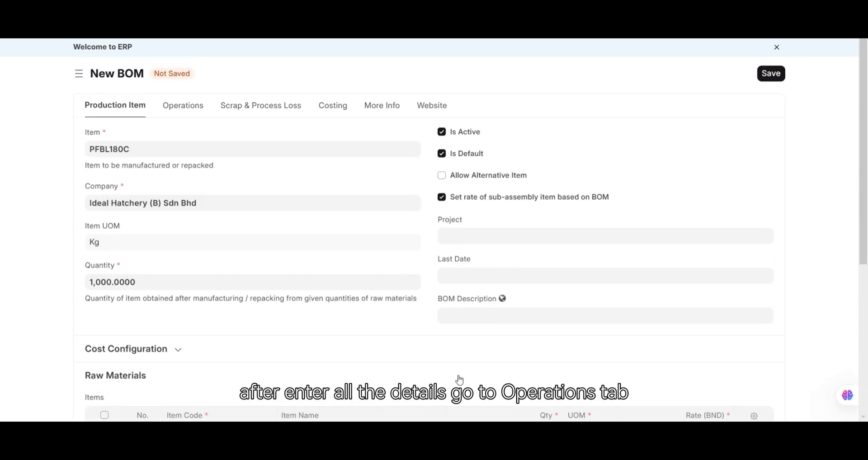
pyautogui.click(188, 113)
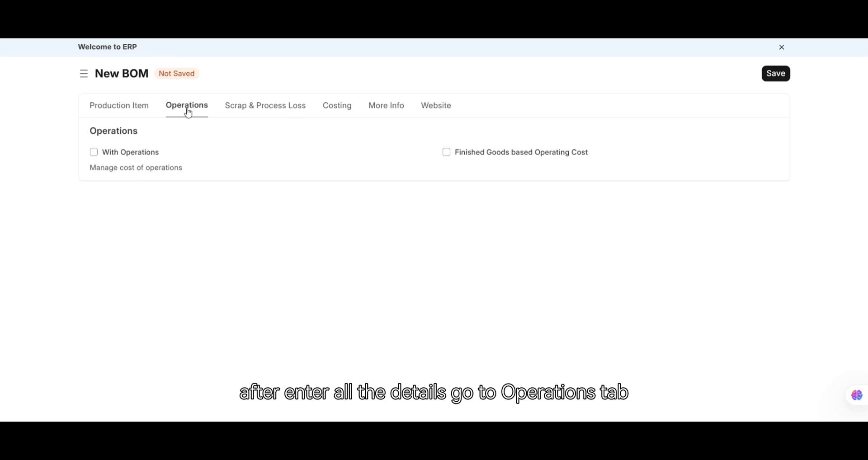
pyautogui.click(139, 157)
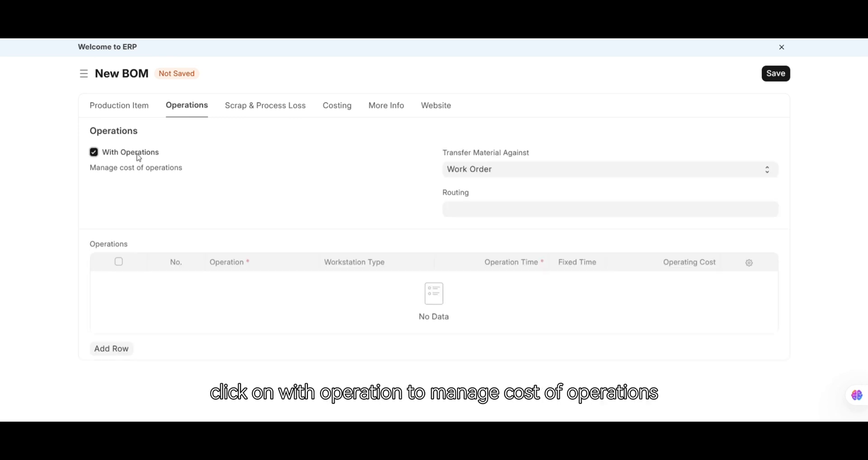
# Add a Mixing operation with an operation time of 2, leaving Fixed Time off
pyautogui.click(126, 353)
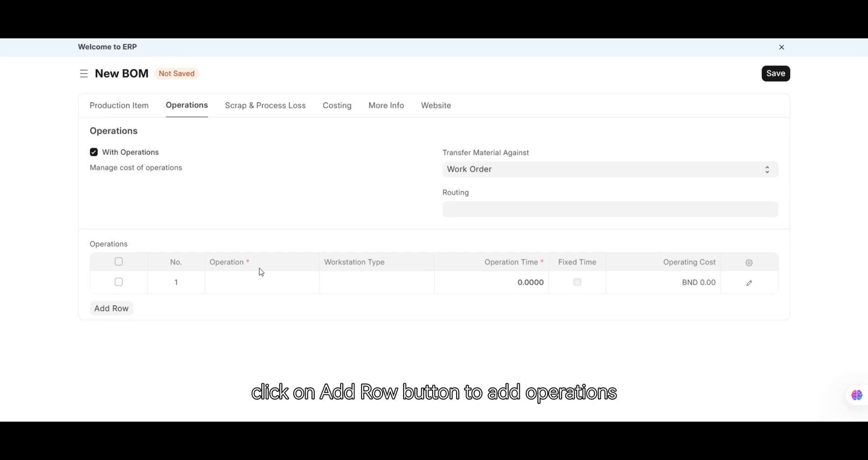
pyautogui.click(258, 291)
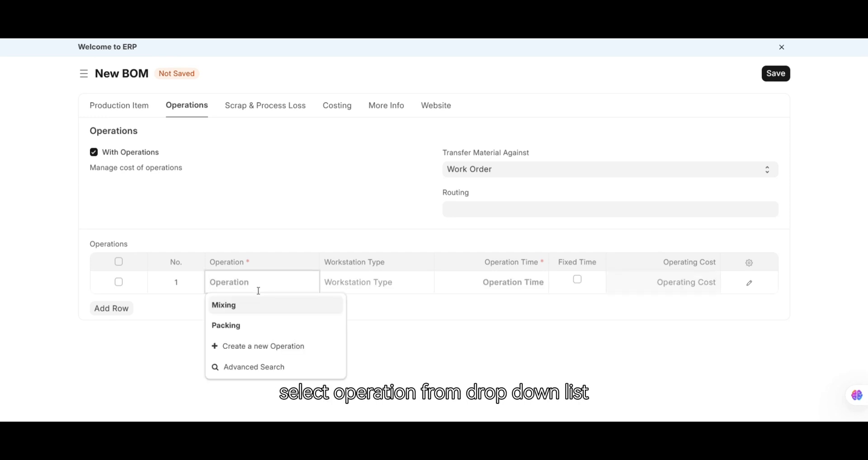
pyautogui.click(263, 308)
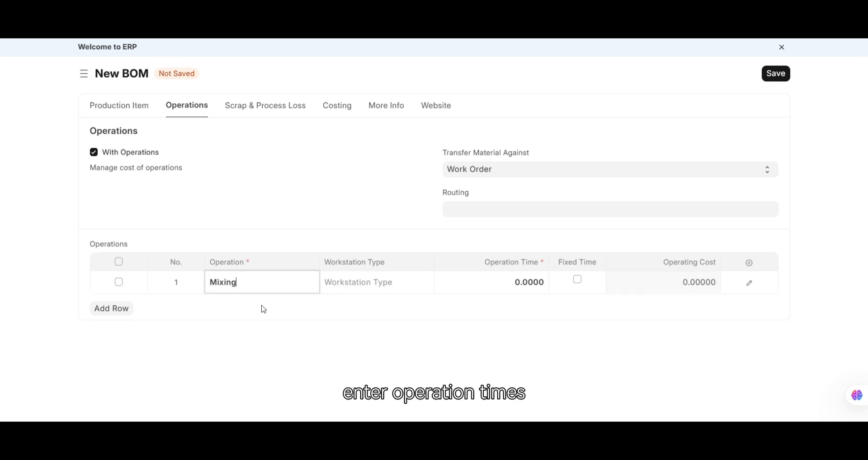
pyautogui.click(491, 288)
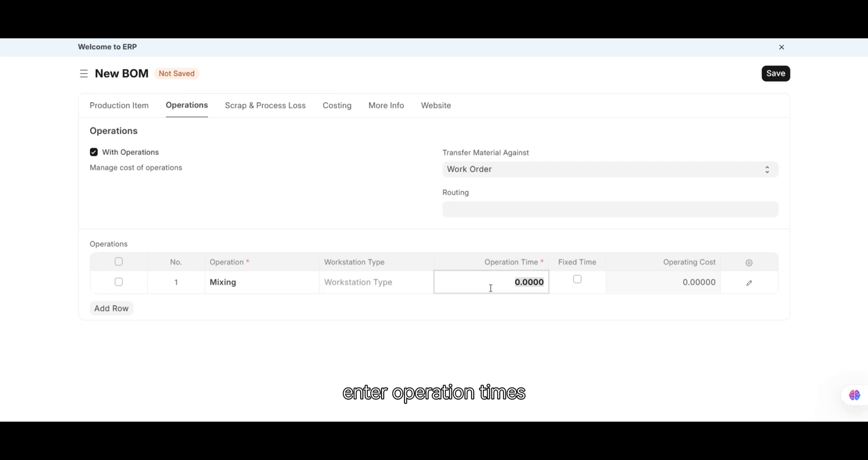
pyautogui.write('2')
pyautogui.press('Tab')
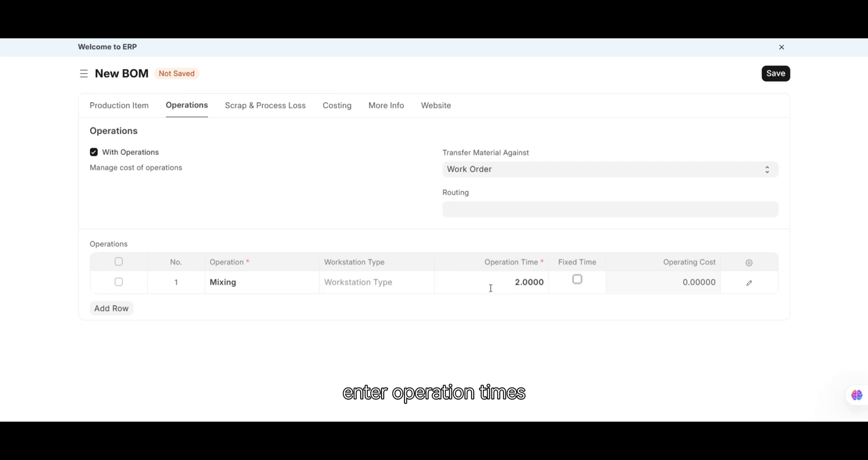
pyautogui.click(578, 281)
pyautogui.click(578, 282)
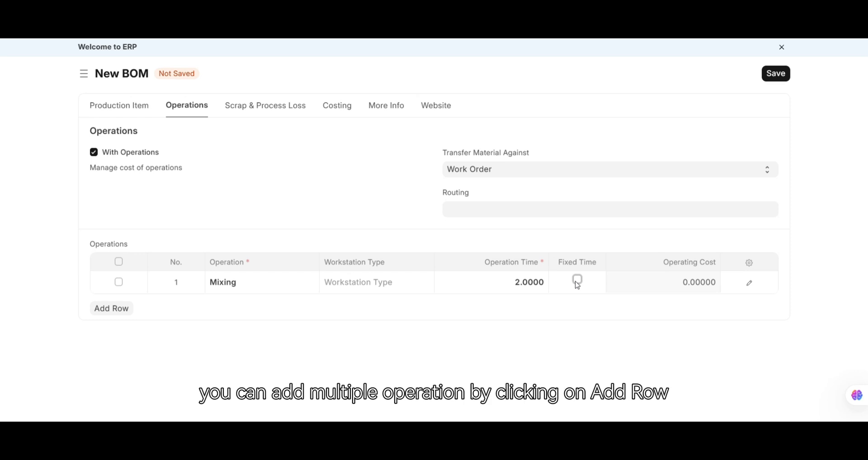
# Add a second operation, Packing, with an operation time of 3
pyautogui.click(103, 312)
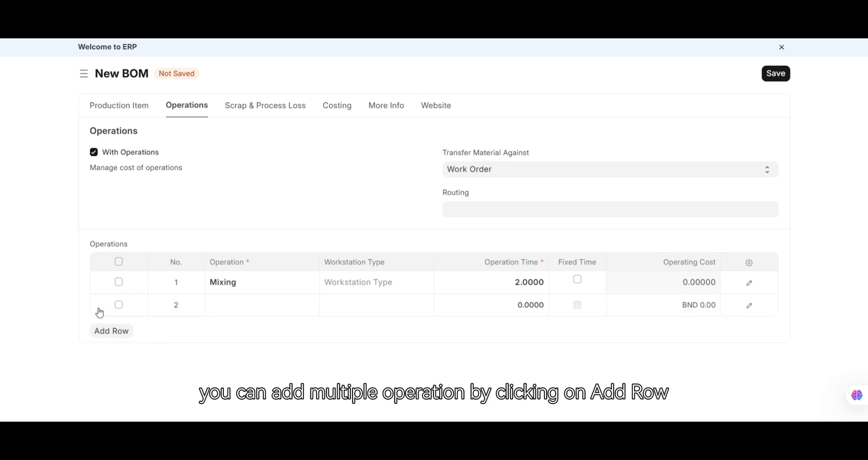
pyautogui.click(254, 306)
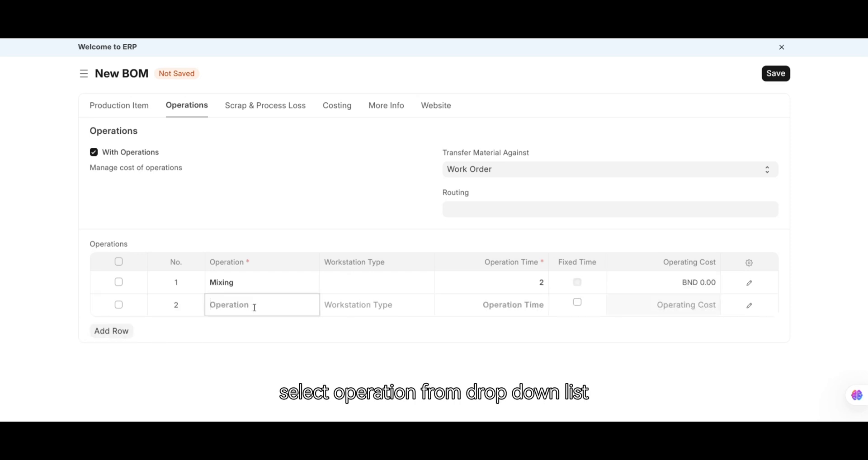
pyautogui.click(247, 355)
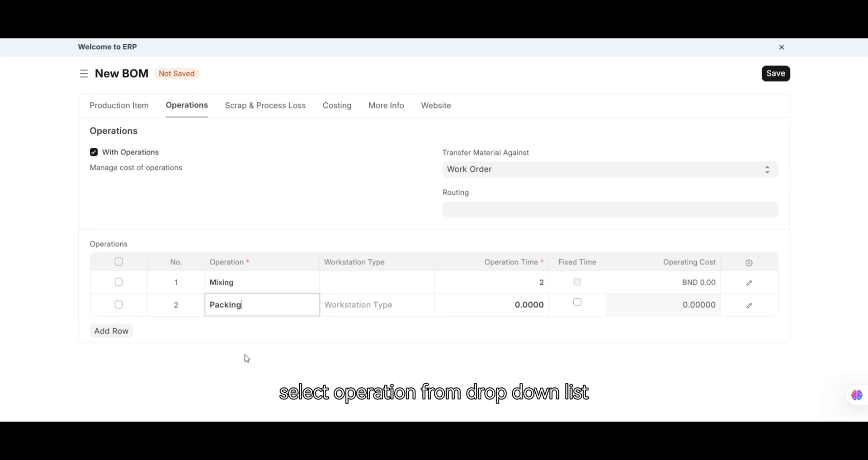
pyautogui.click(516, 307)
pyautogui.write('3')
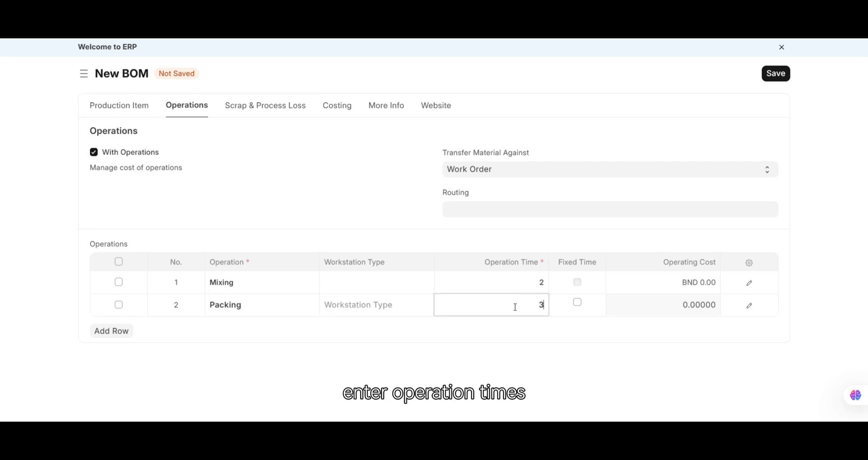
# Create and save a new operation named Grading from a third operations row, using the full form and checking its Job Card options
pyautogui.click(112, 332)
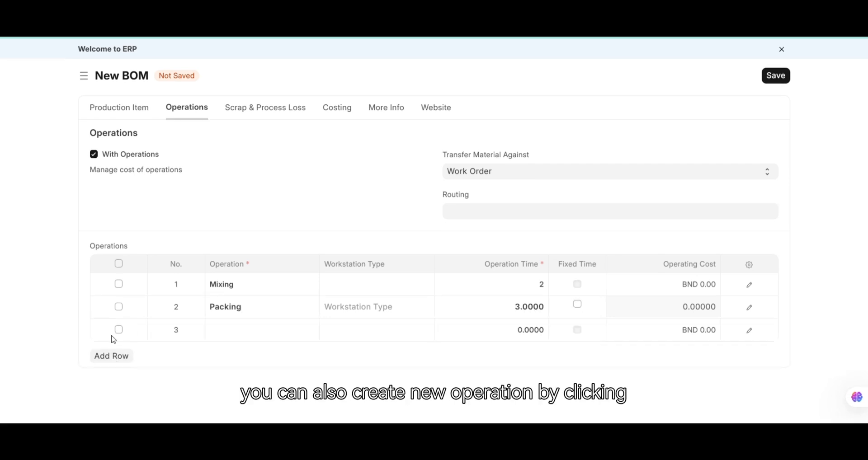
pyautogui.click(241, 333)
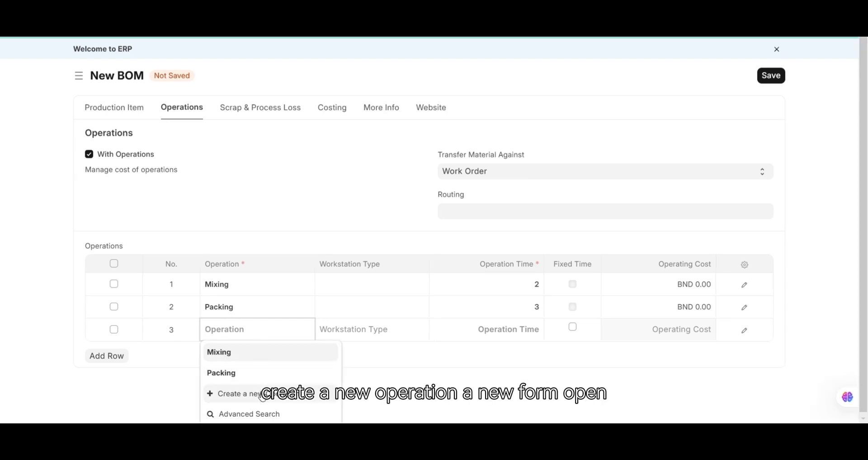
pyautogui.click(263, 394)
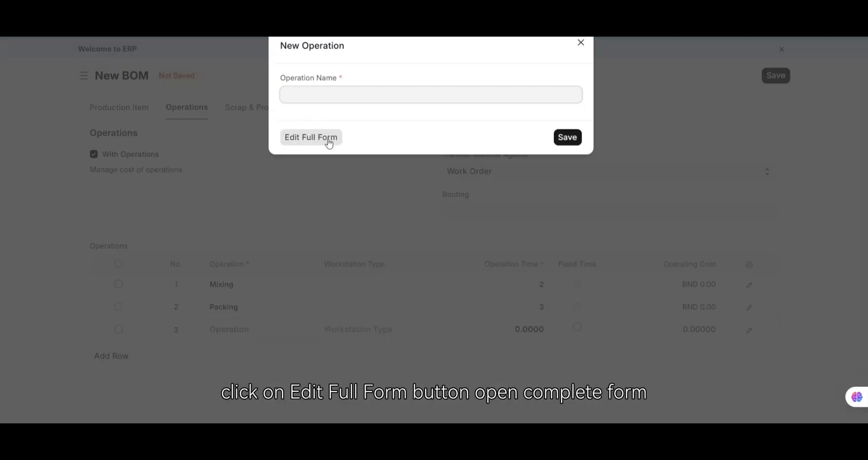
pyautogui.click(329, 144)
pyautogui.write('Grading')
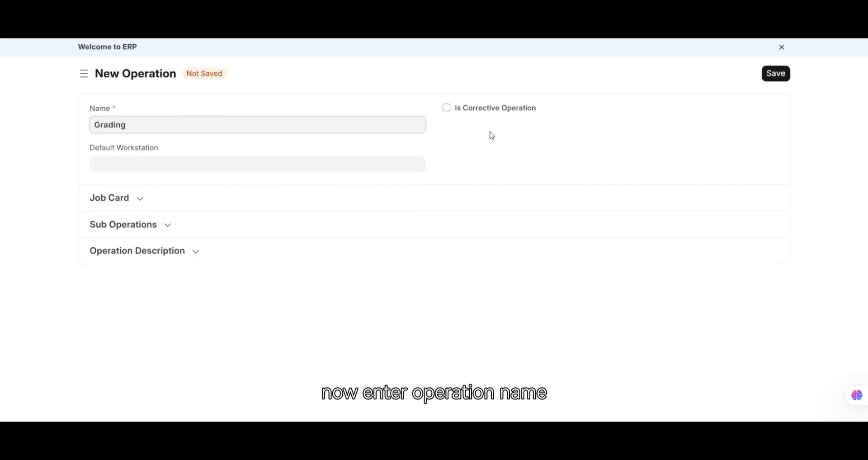
pyautogui.click(523, 169)
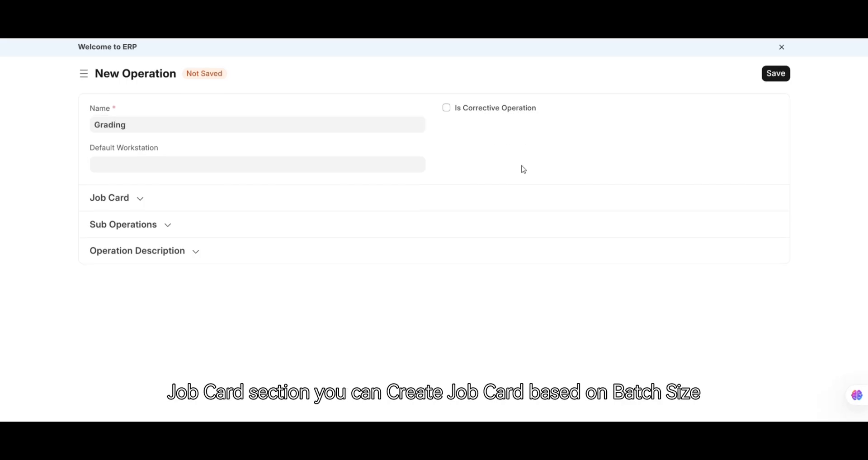
pyautogui.click(302, 197)
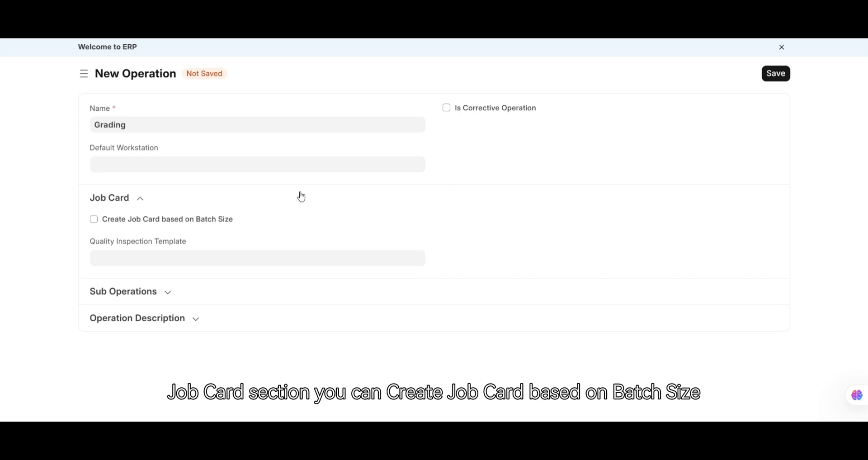
pyautogui.click(301, 197)
pyautogui.click(778, 76)
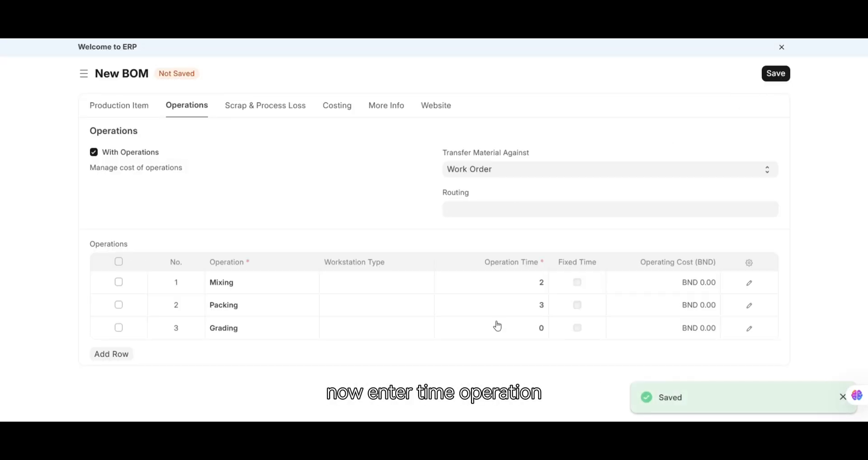
# Set the Grading operation's time to 1
pyautogui.click(498, 325)
pyautogui.write('1')
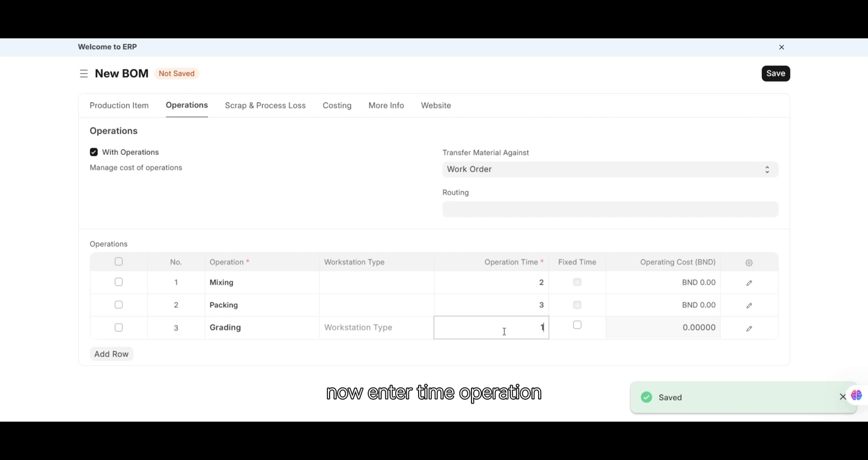
pyautogui.click(284, 111)
# Replace With Operations by Finished Goods based Operating Cost and set the operating cost per BOM quantity to 5
pyautogui.click(184, 109)
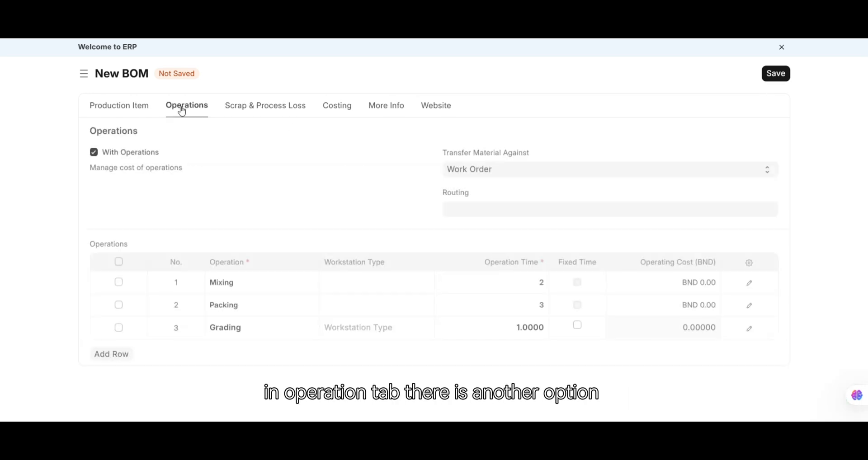
pyautogui.click(130, 157)
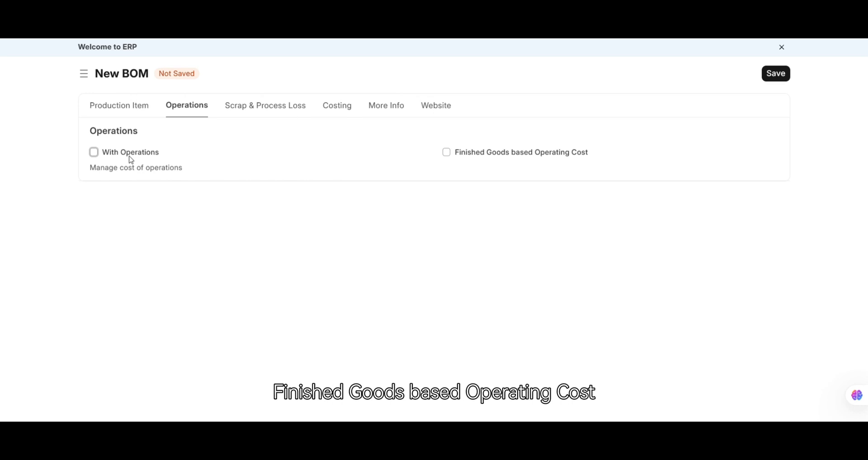
pyautogui.click(457, 155)
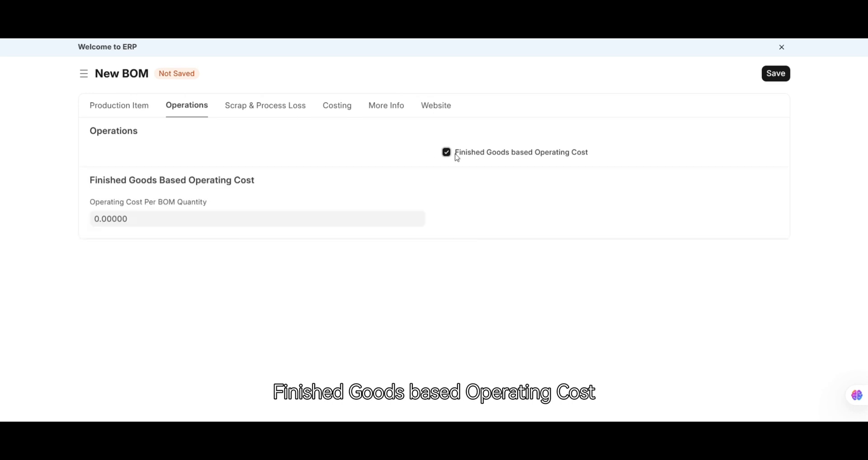
pyautogui.click(456, 155)
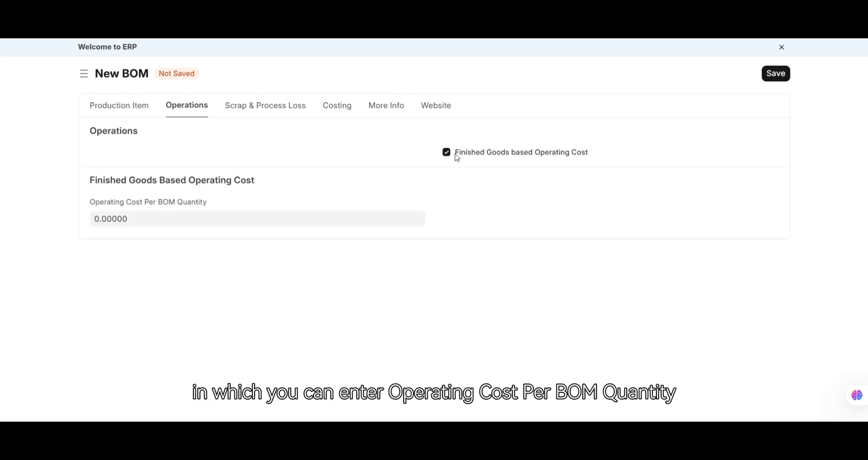
pyautogui.click(457, 155)
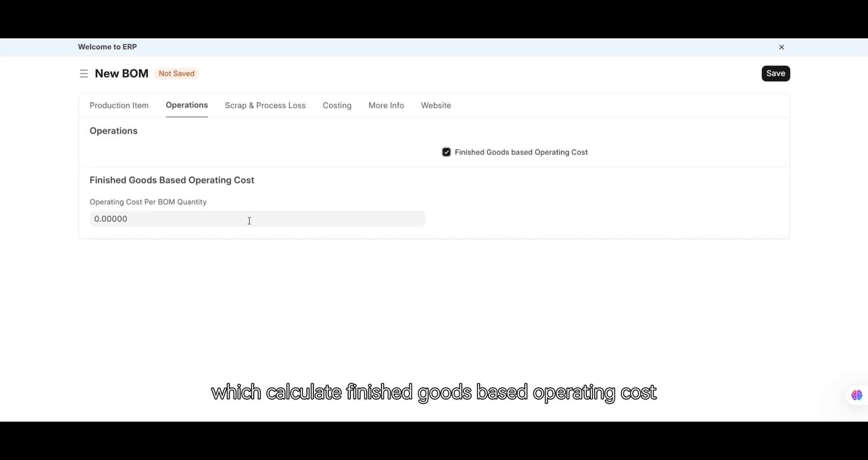
pyautogui.click(181, 226)
pyautogui.write('5')
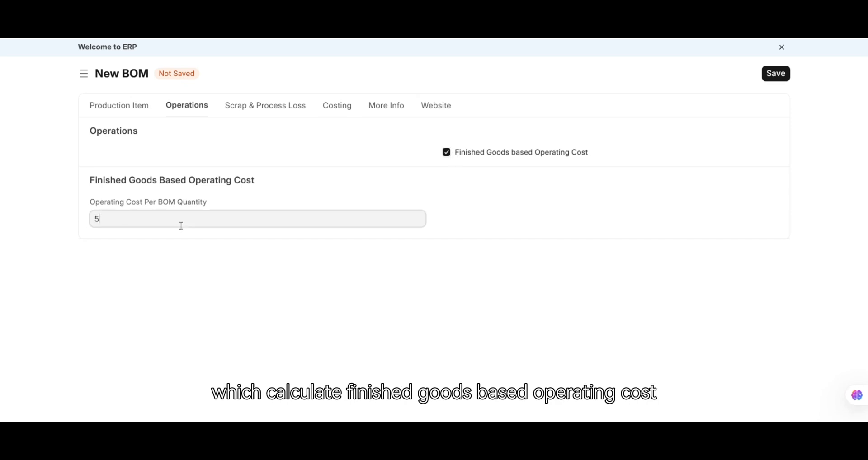
# Add a scrap item row for GRNM1, Grain - Yellow Maize, with a quantity of 1
pyautogui.click(271, 150)
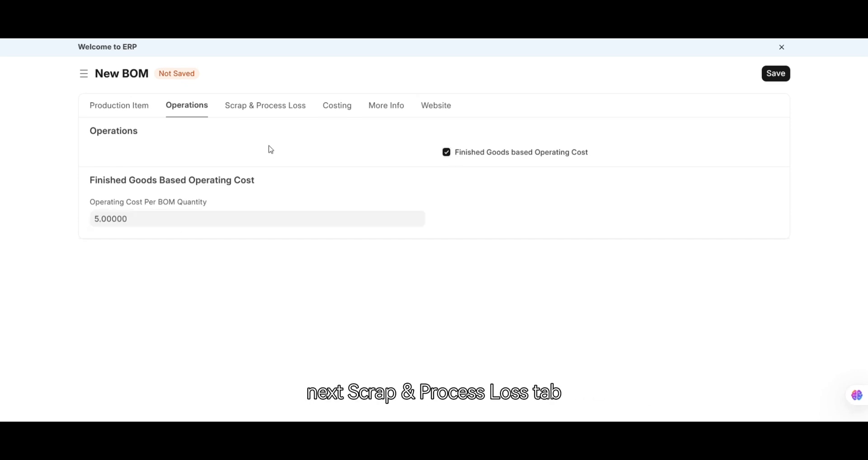
pyautogui.click(264, 109)
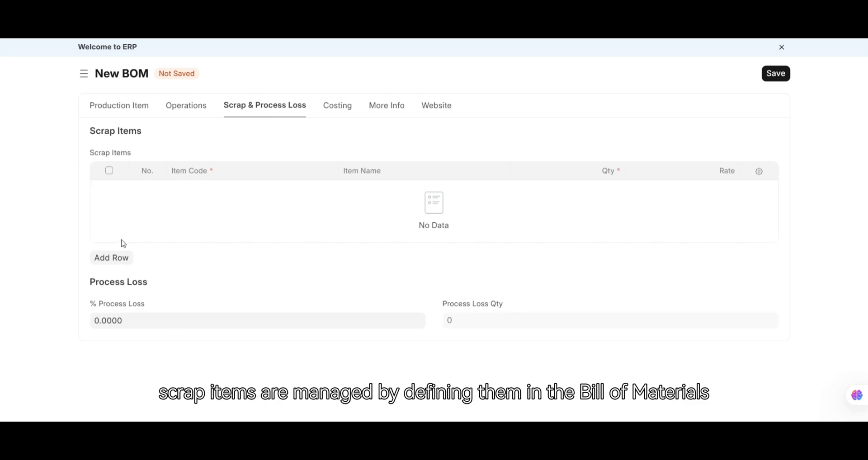
pyautogui.click(121, 258)
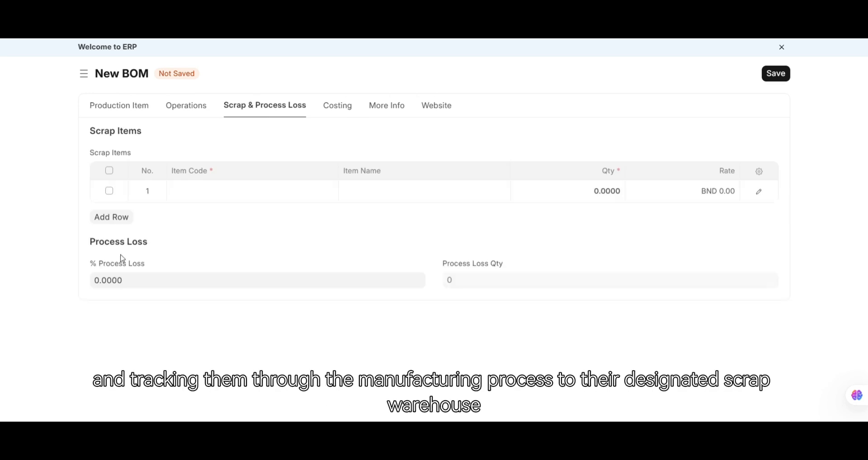
pyautogui.click(244, 199)
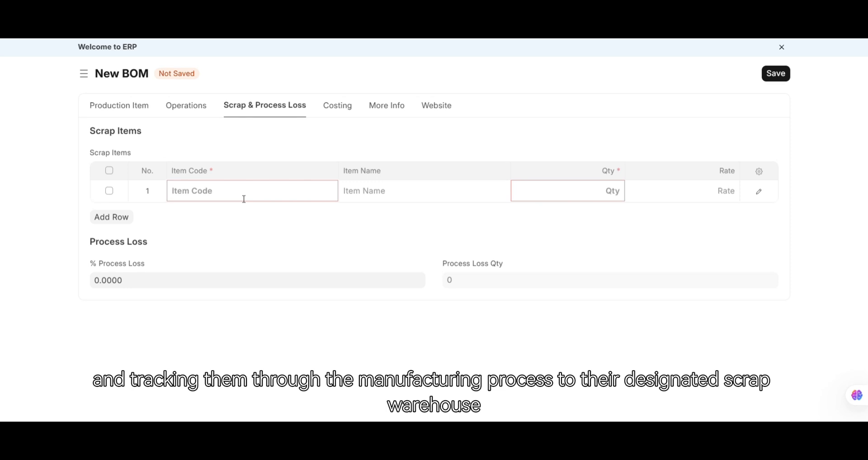
pyautogui.click(253, 149)
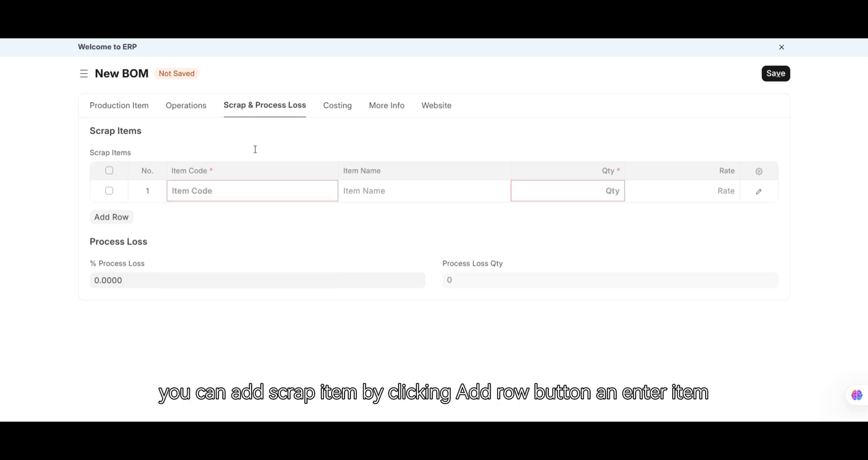
pyautogui.click(273, 194)
pyautogui.write('GRNM1')
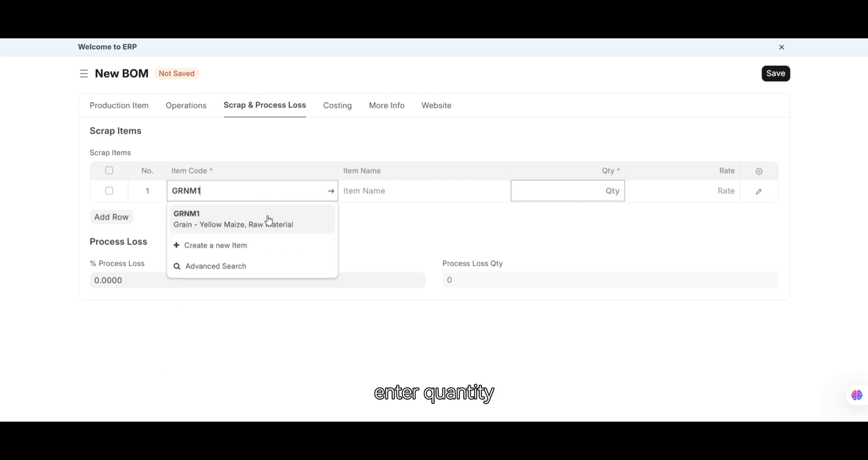
pyautogui.click(267, 218)
pyautogui.click(572, 201)
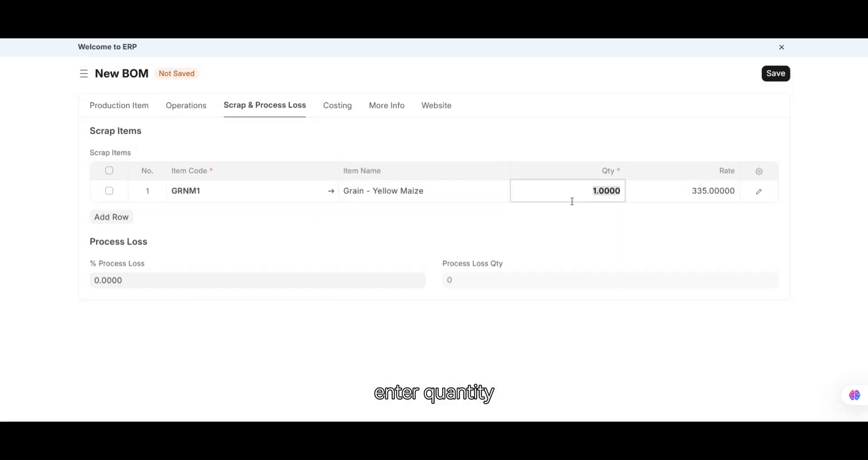
pyautogui.write('1')
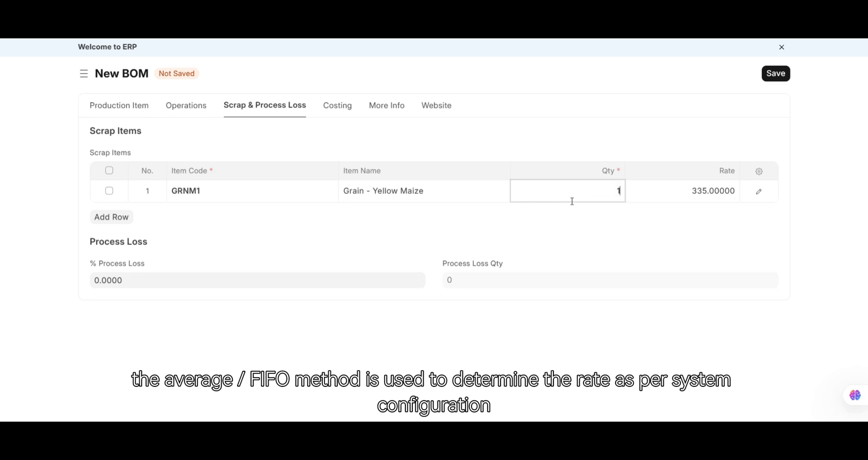
pyautogui.press('Tab')
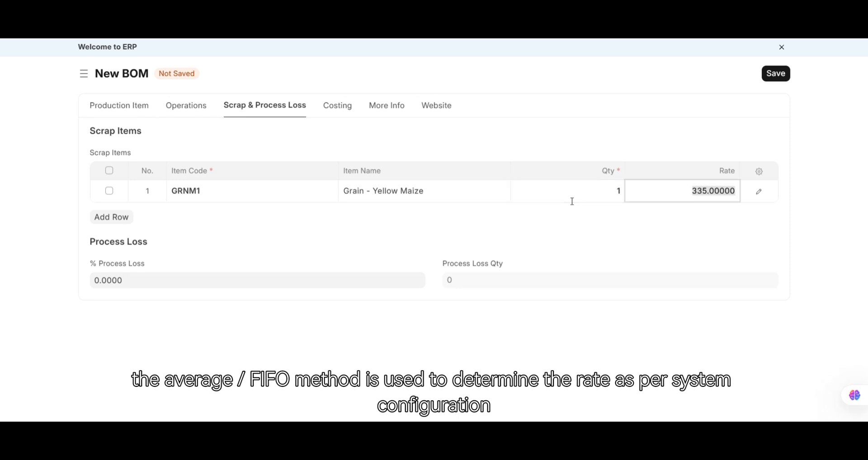
# Add a second scrap item, GRNS1 (Grain - Soya Bean Meal), with a quantity of 5
pyautogui.click(108, 220)
pyautogui.click(204, 218)
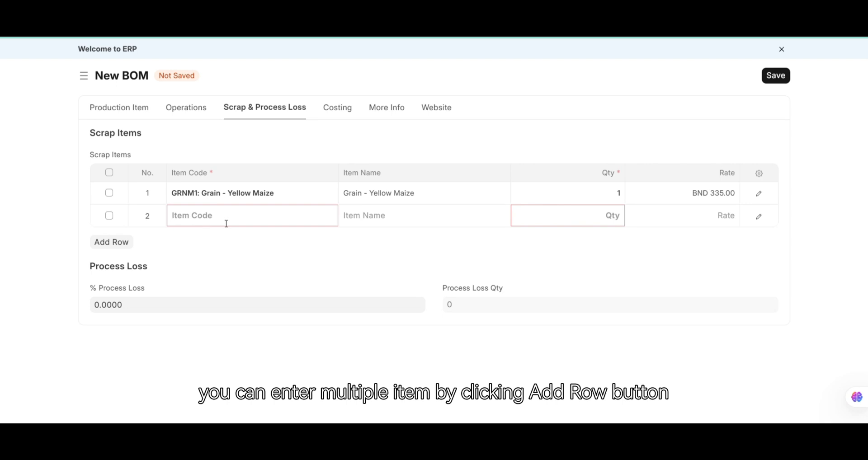
pyautogui.write('GRNS1')
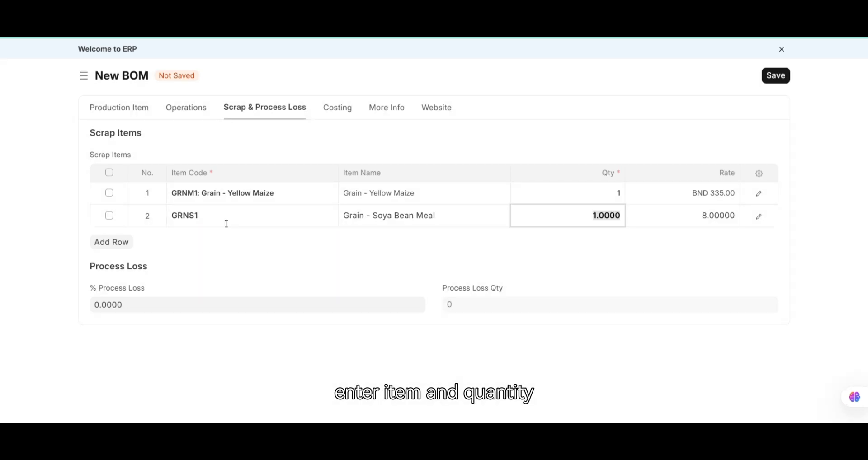
pyautogui.write('5')
pyautogui.press('Tab')
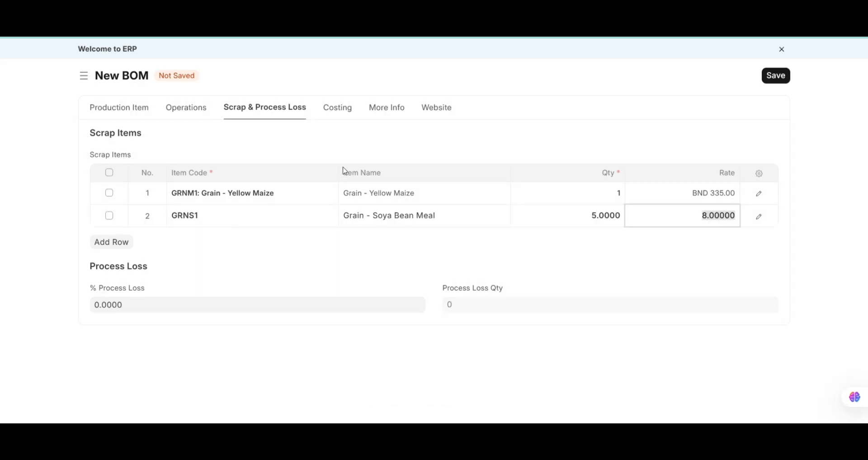
pyautogui.click(318, 129)
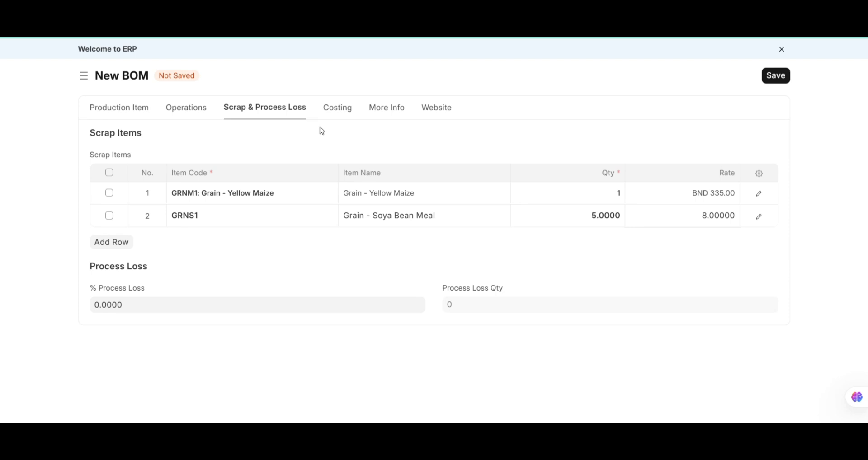
# Set the BOM's process loss to 1 percent
pyautogui.click(234, 312)
pyautogui.write('1')
pyautogui.click(308, 254)
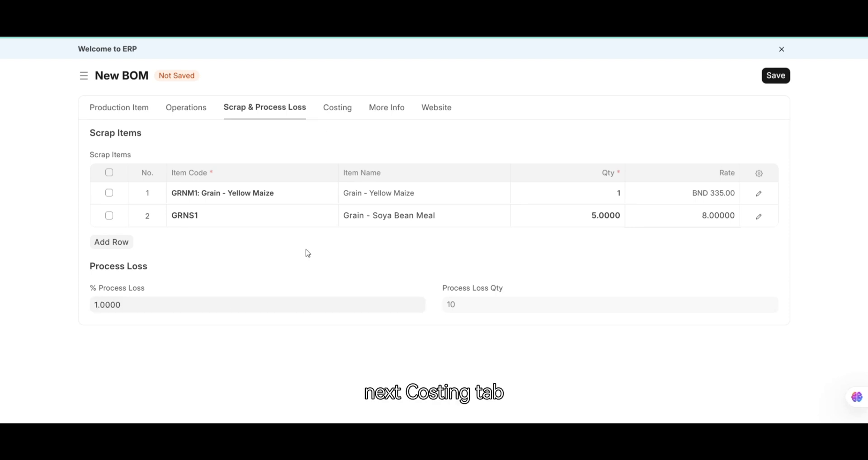
# Examine the BOM's operating, raw material, scrap and total costs, as well as its quality inspection option
pyautogui.click(335, 115)
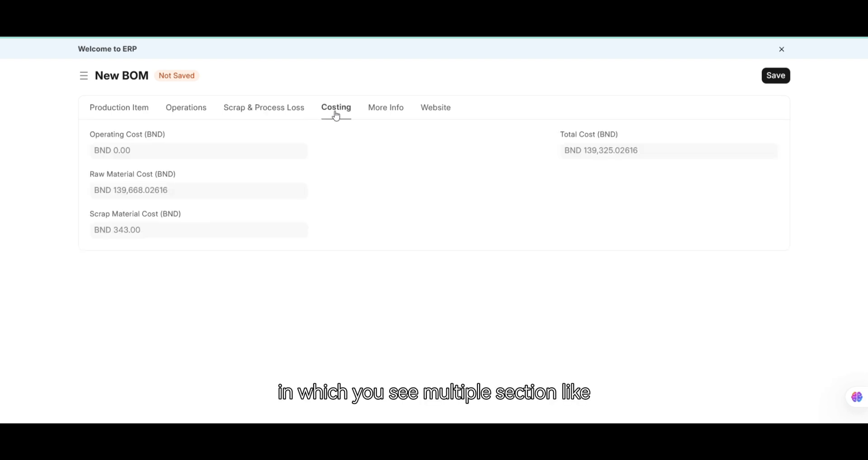
pyautogui.moveTo(141, 232); pyautogui.dragTo(94, 231)
pyautogui.tripleClick(131, 232)
pyautogui.moveTo(170, 190); pyautogui.dragTo(95, 192)
pyautogui.click(177, 191)
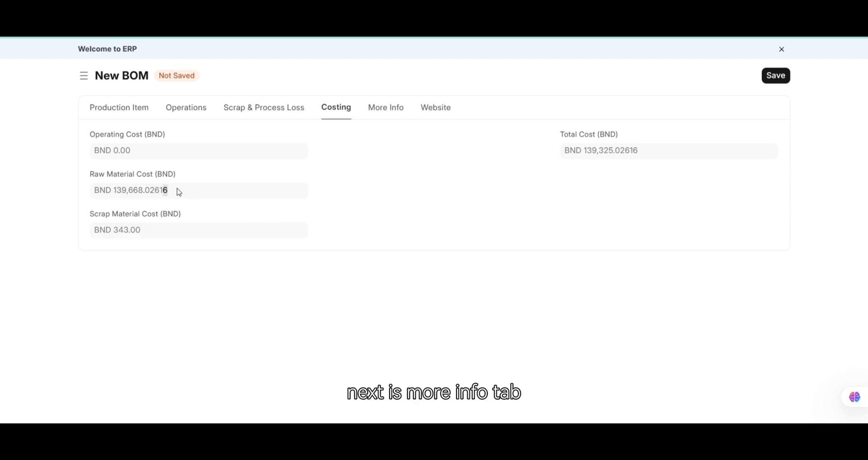
pyautogui.click(388, 110)
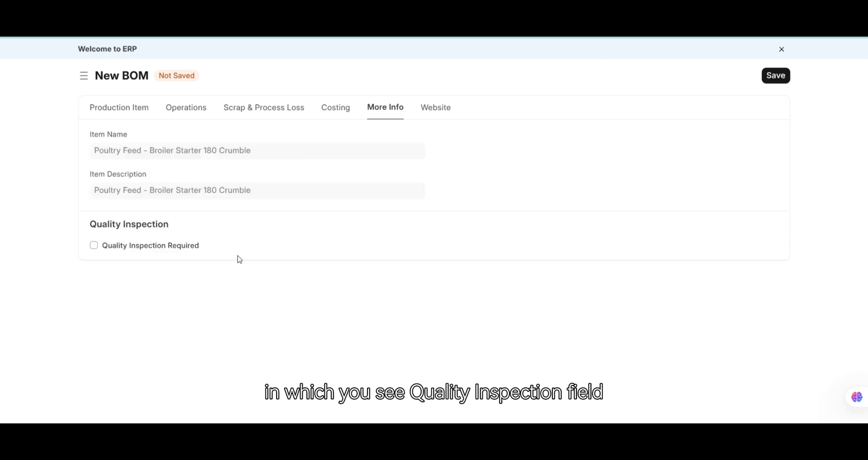
pyautogui.moveTo(90, 224); pyautogui.dragTo(103, 250)
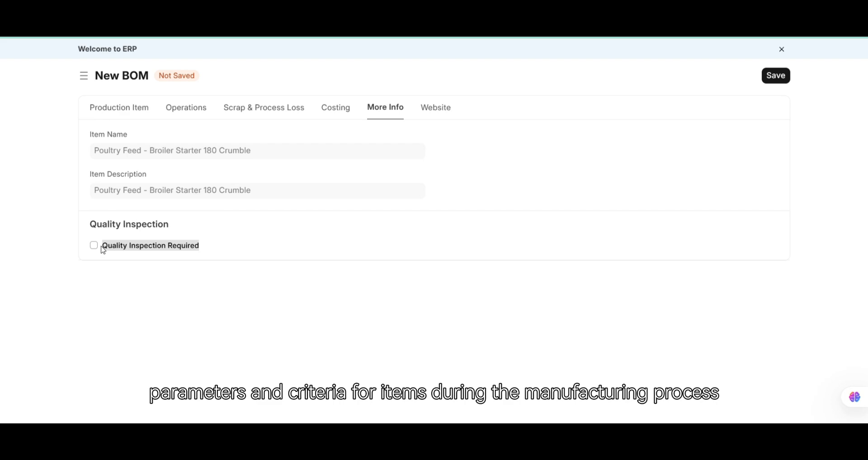
pyautogui.click(206, 257)
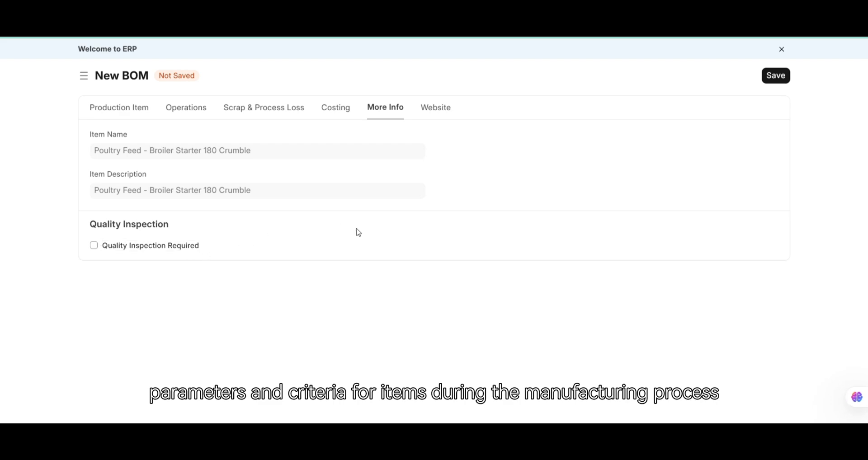
# Review the BOM's production item details and save the BOM
pyautogui.click(140, 109)
pyautogui.scroll(-1, 511, 230)
pyautogui.scroll(-5, 511, 230)
pyautogui.scroll(6, 512, 232)
pyautogui.click(777, 86)
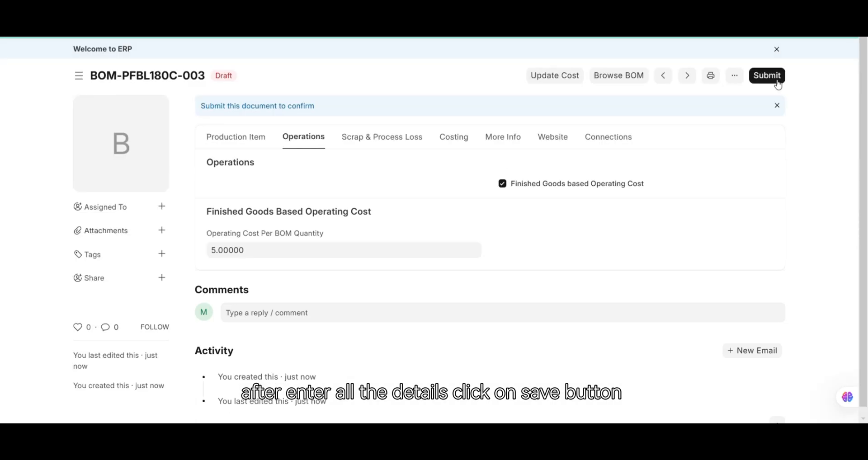
# Check the saved BOM's costing and production item details, and submit the BOM permanently
pyautogui.click(453, 136)
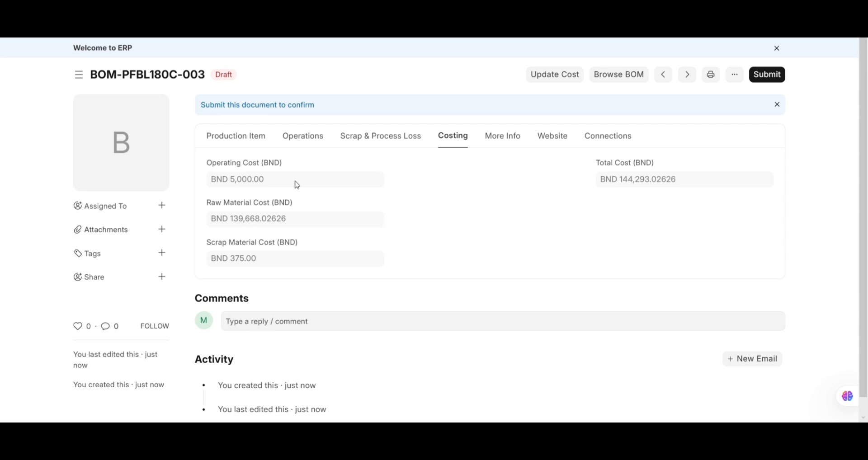
pyautogui.click(234, 143)
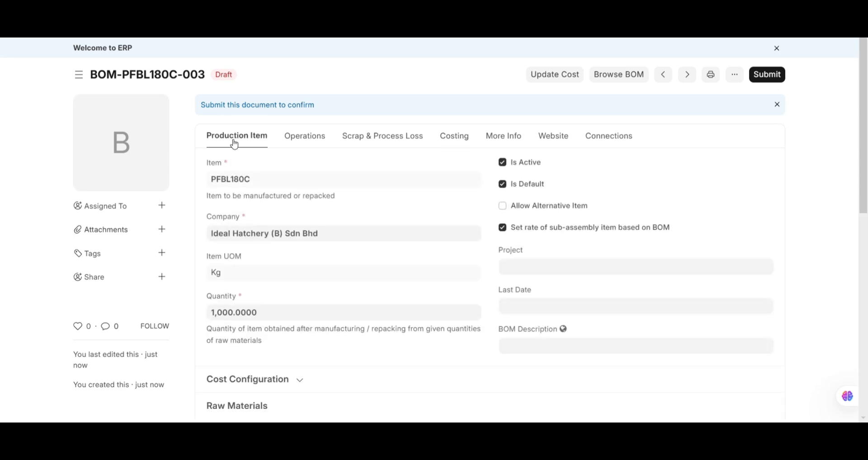
pyautogui.click(767, 81)
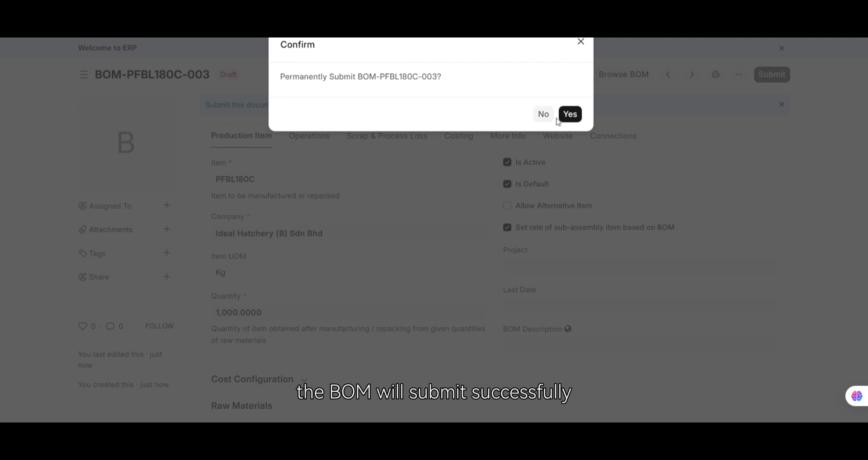
pyautogui.click(571, 115)
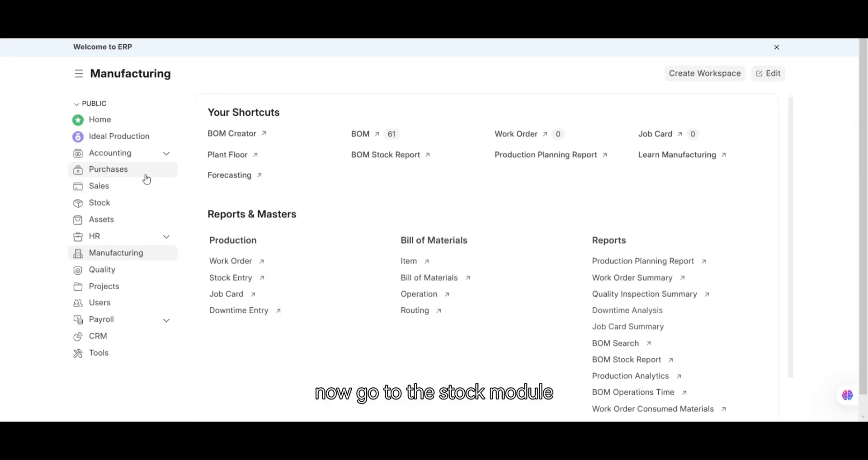
# Create a new stock entry in the Stock module with the stock entry type Manufacture
pyautogui.click(132, 201)
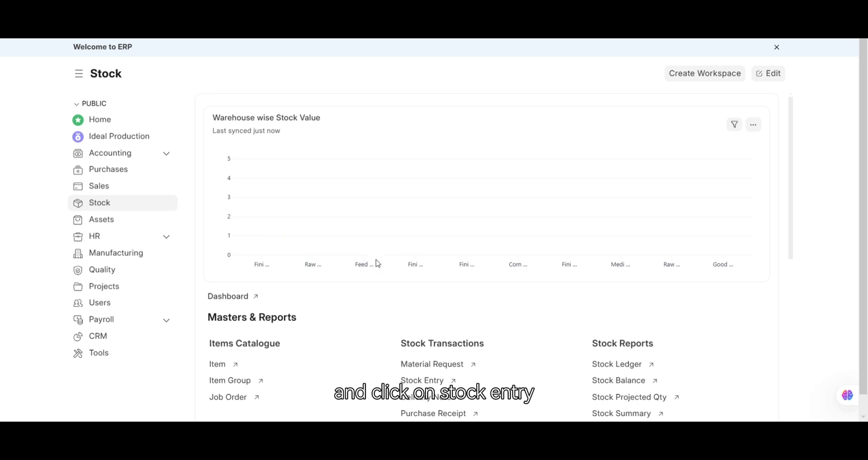
pyautogui.scroll(-2, 380, 262)
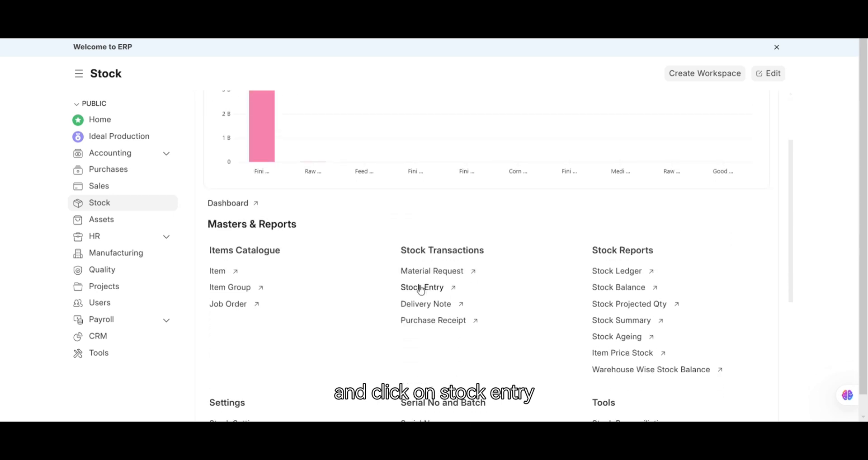
pyautogui.click(421, 289)
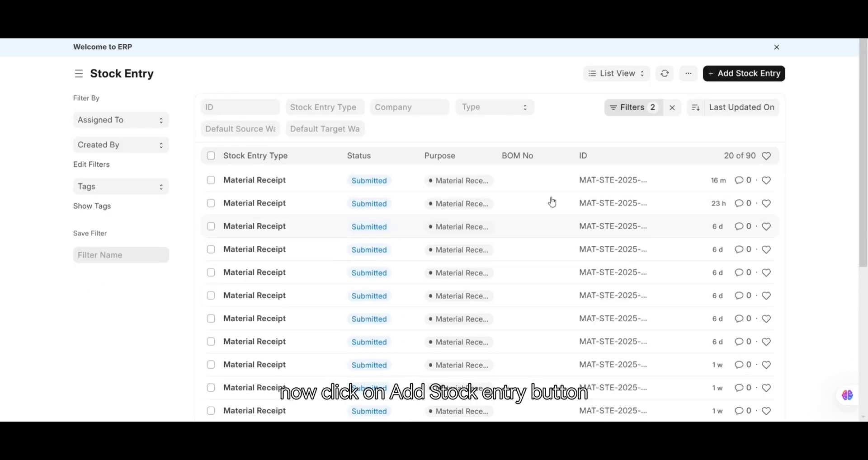
pyautogui.click(749, 73)
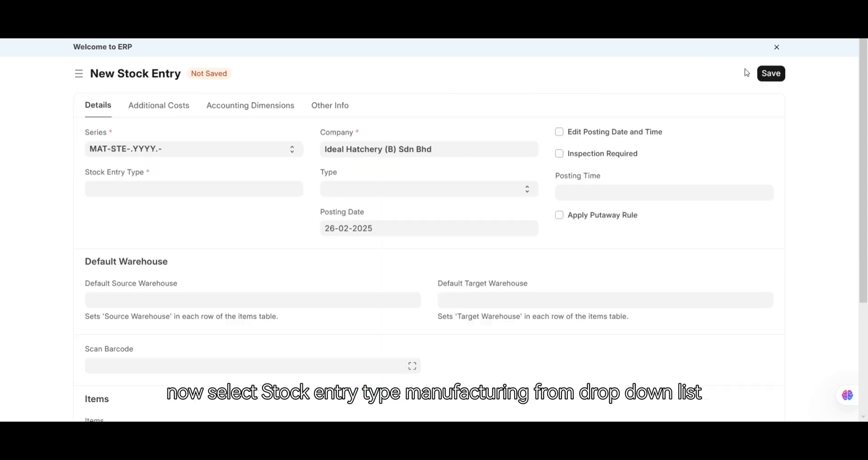
pyautogui.click(236, 188)
pyautogui.write('manu')
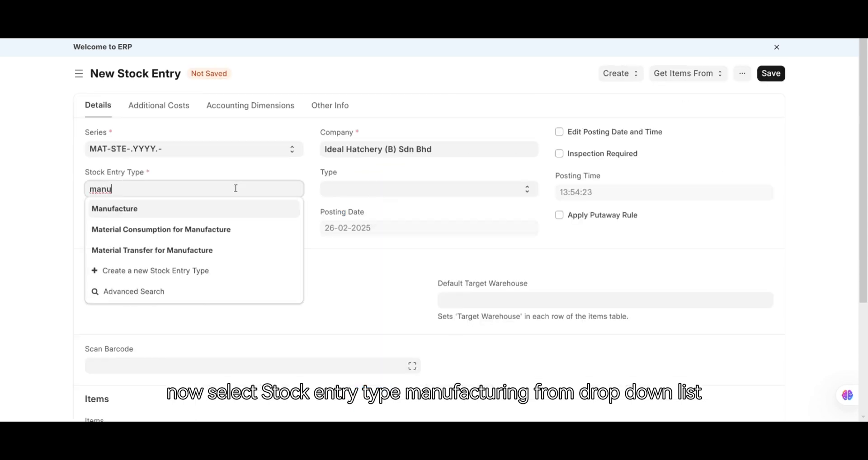
pyautogui.click(224, 209)
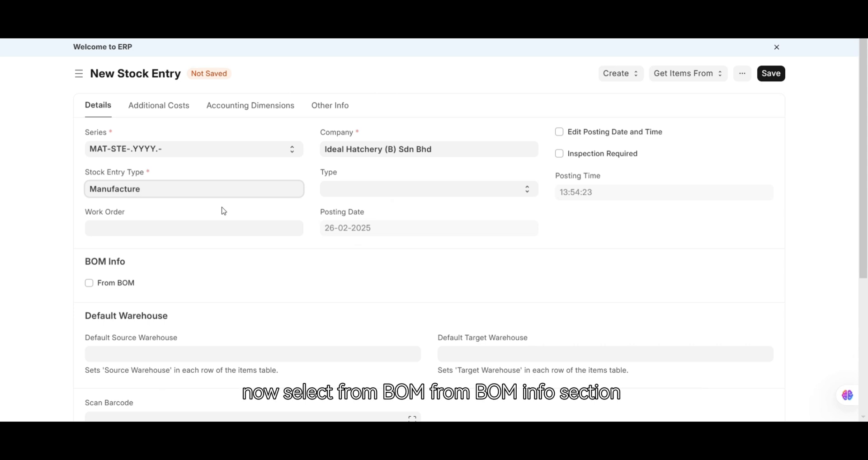
# Base the stock entry on BOM-PFBL180C-003 with a finished good quantity of 1,000 and fetch its items
pyautogui.scroll(-2, 333, 215)
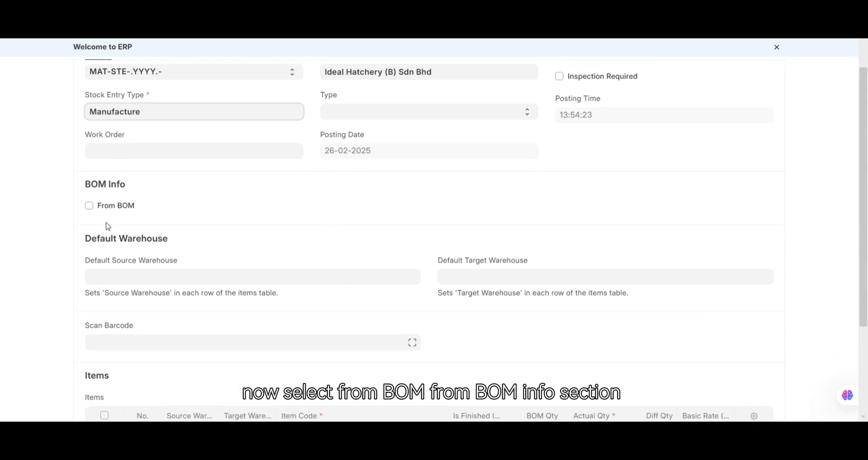
pyautogui.click(109, 207)
pyautogui.click(110, 208)
pyautogui.click(152, 248)
pyautogui.write('BOM-PFBL180C-003')
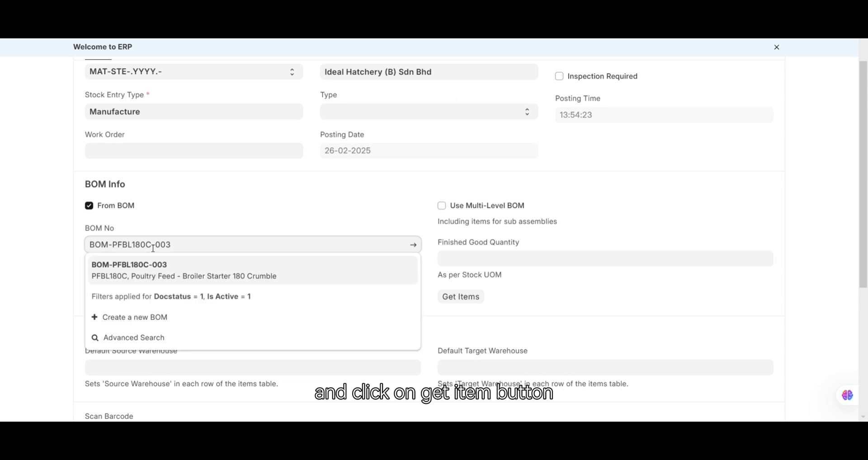
pyautogui.click(157, 262)
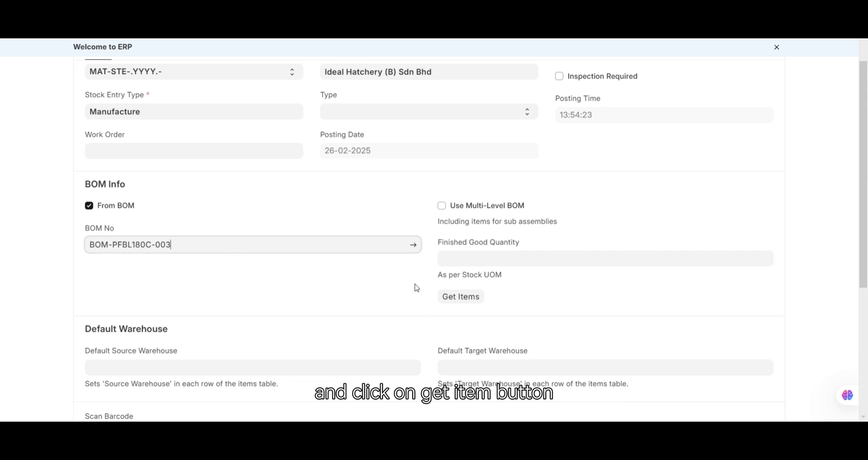
pyautogui.click(476, 264)
pyautogui.write('000')
pyautogui.click(461, 297)
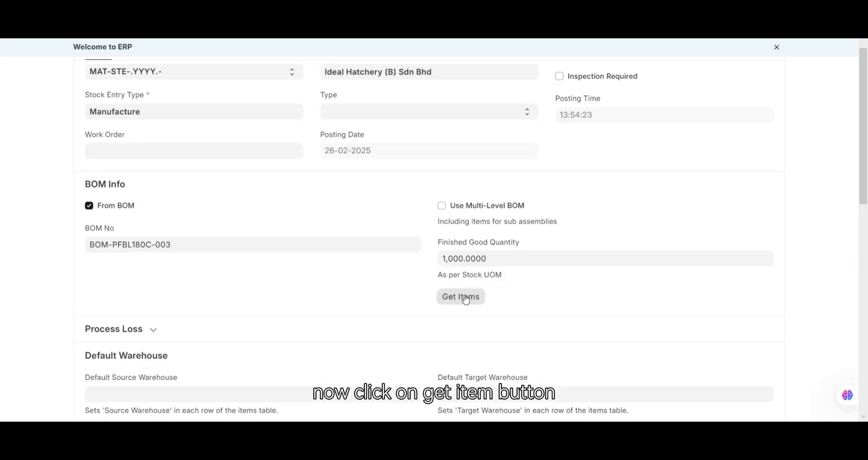
pyautogui.scroll(-3, 364, 283)
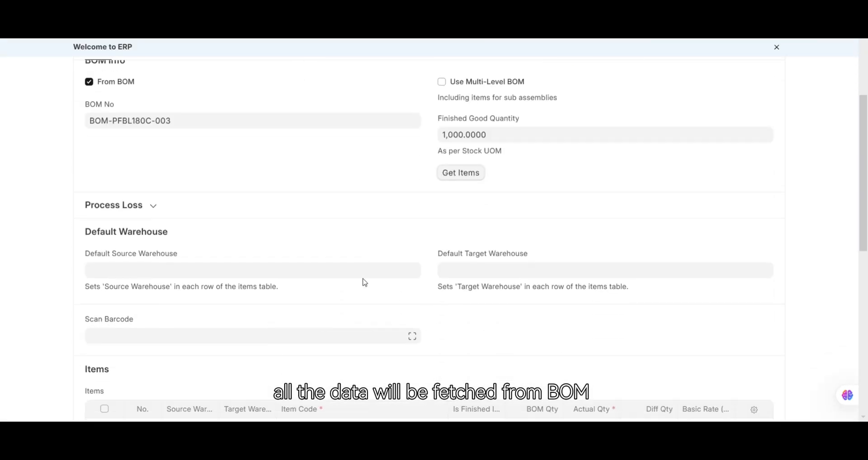
# Set the stock entry's default target warehouse to Finished Goods - IH and check the basic rates of the fetched items
pyautogui.scroll(-8, 363, 282)
pyautogui.scroll(6, 437, 146)
pyautogui.click(488, 222)
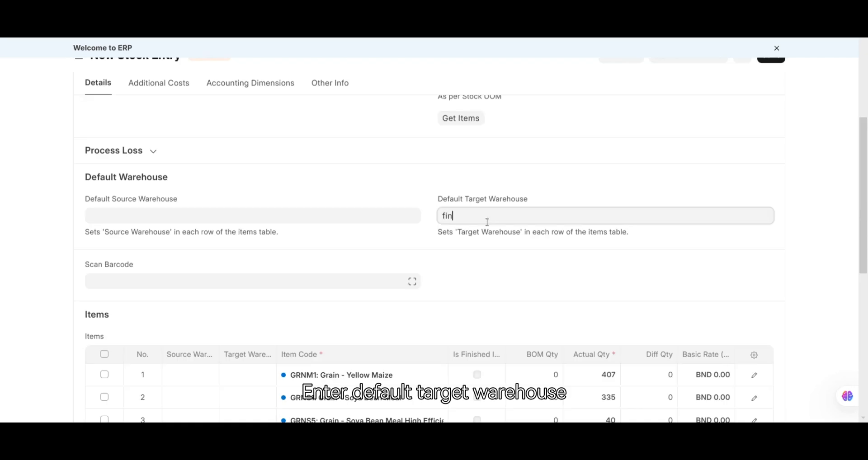
pyautogui.write('fin')
pyautogui.click(485, 248)
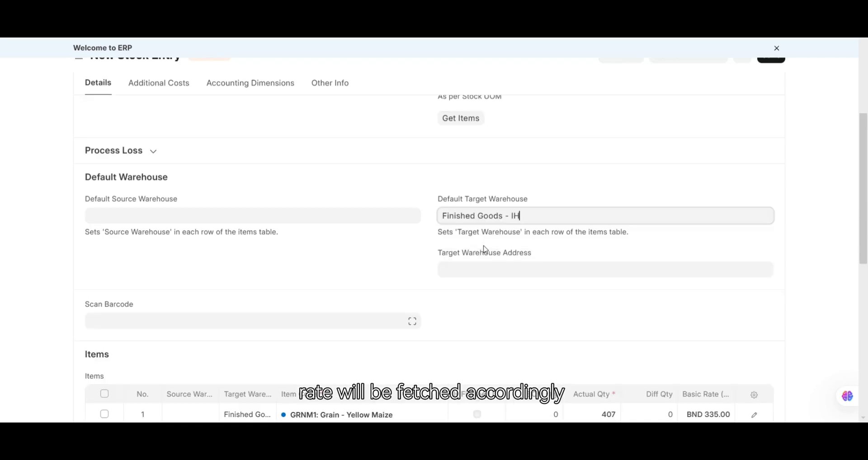
pyautogui.scroll(-5, 486, 250)
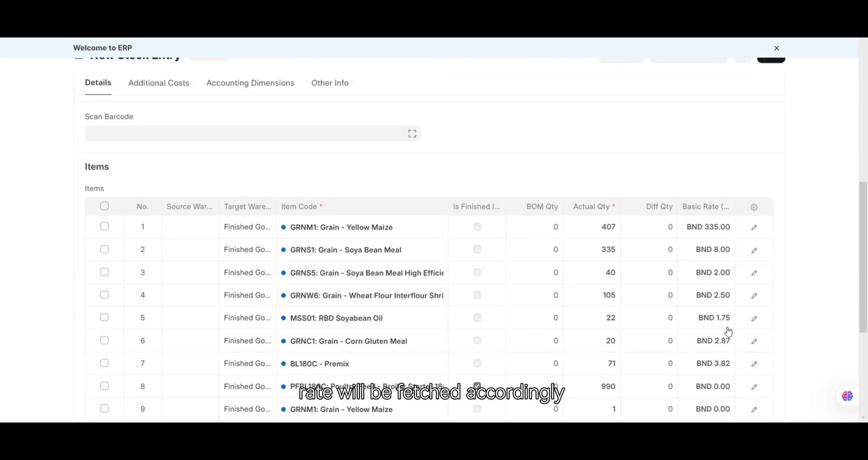
pyautogui.scroll(-1, 702, 362)
# Add an additional cost row with expense account Miscellaneous Expenses - IH, description Test and amount 10
pyautogui.scroll(10, 692, 226)
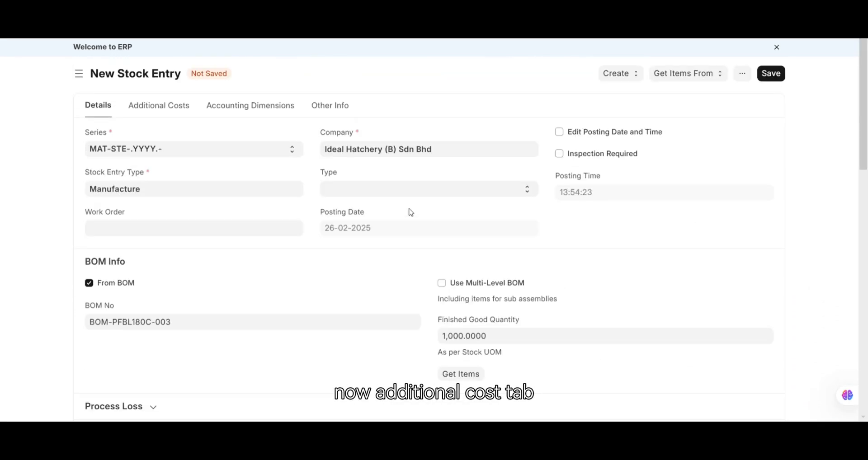
pyautogui.click(182, 111)
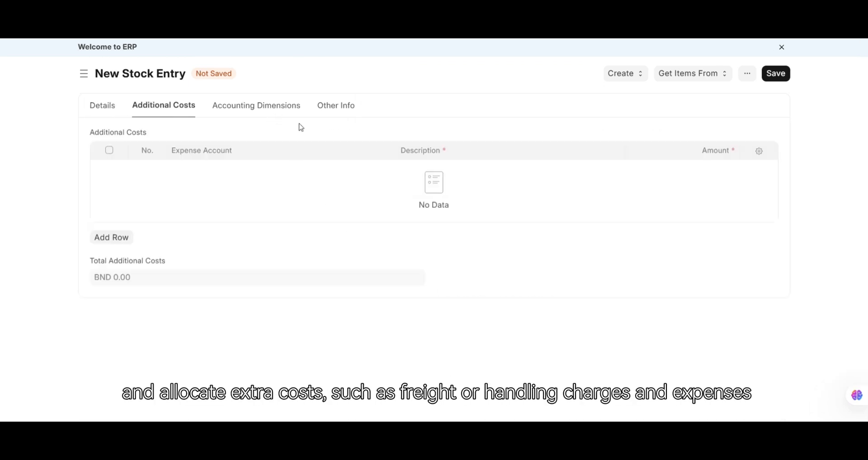
pyautogui.click(129, 241)
pyautogui.click(256, 172)
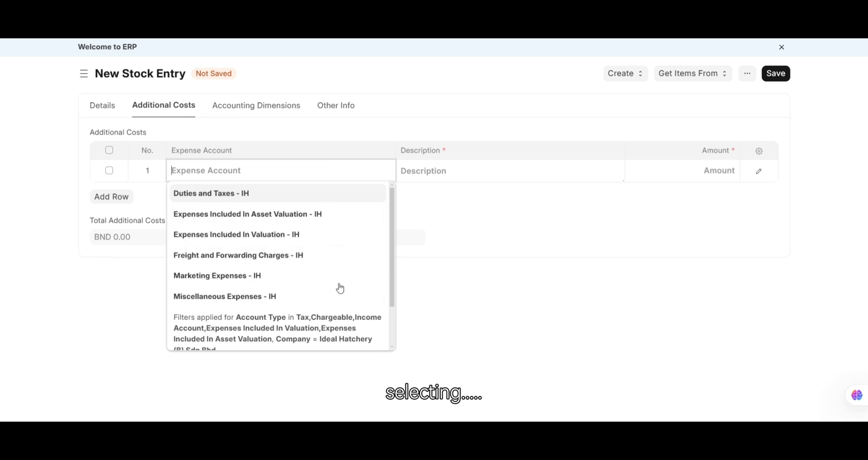
pyautogui.click(349, 304)
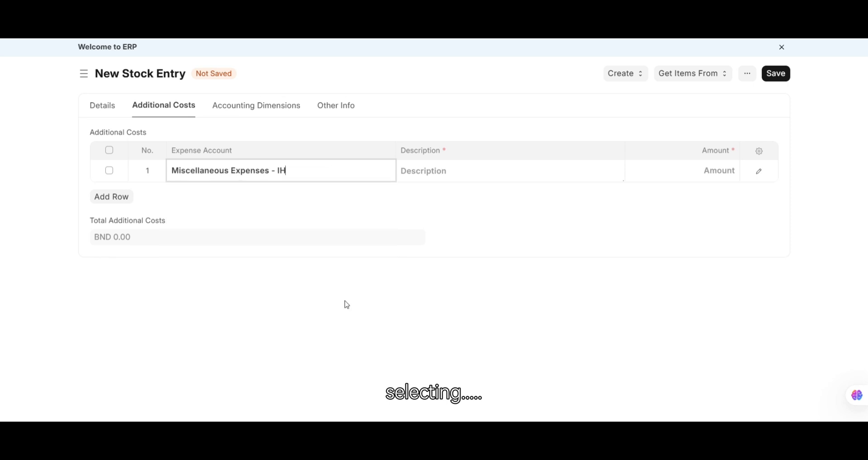
pyautogui.click(539, 182)
pyautogui.write('Test')
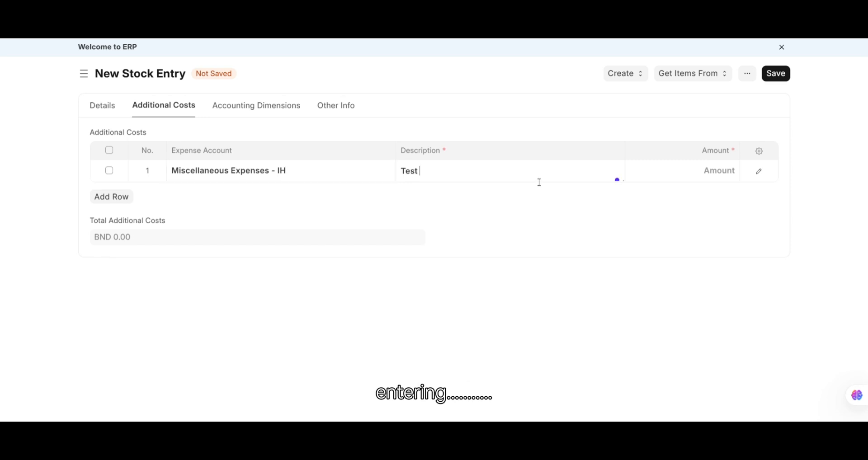
pyautogui.click(679, 177)
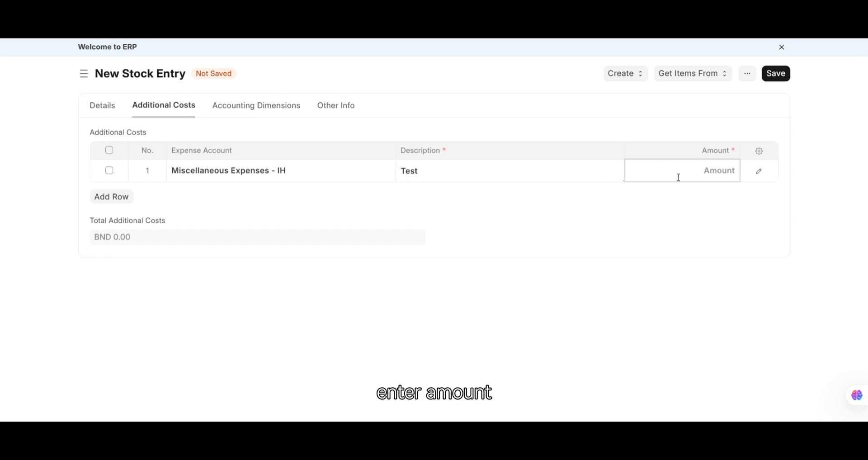
pyautogui.write('5')
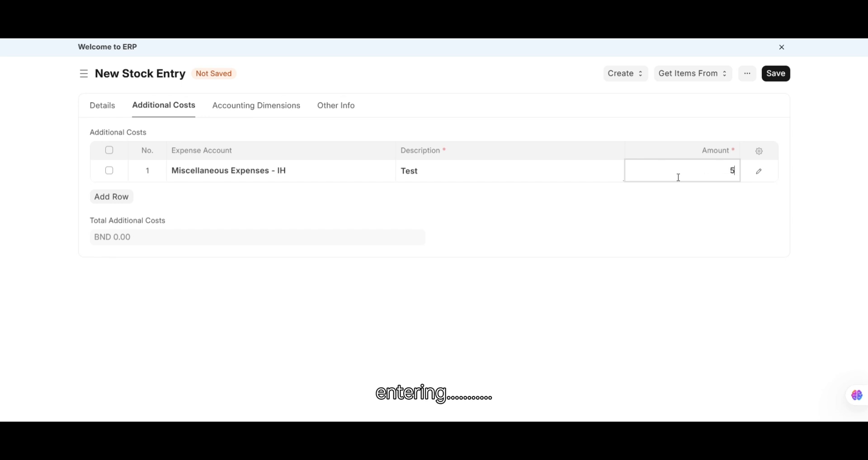
pyautogui.press('BackSpace')
pyautogui.write('10')
pyautogui.click(562, 226)
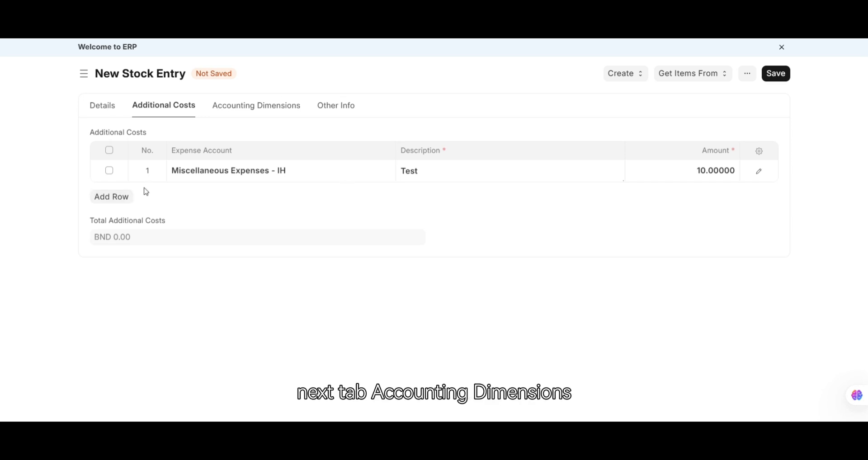
# Check the accounting dimensions and the stock entry's details and item rows, and try to save the entry
pyautogui.click(268, 109)
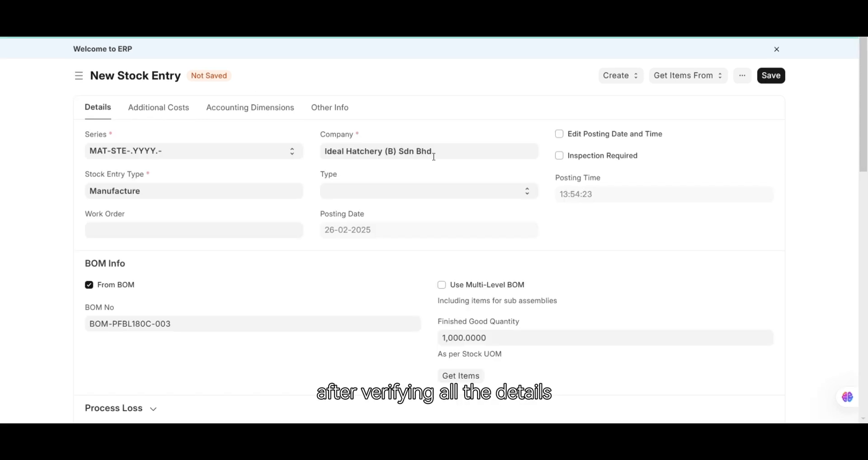
pyautogui.scroll(-10, 649, 261)
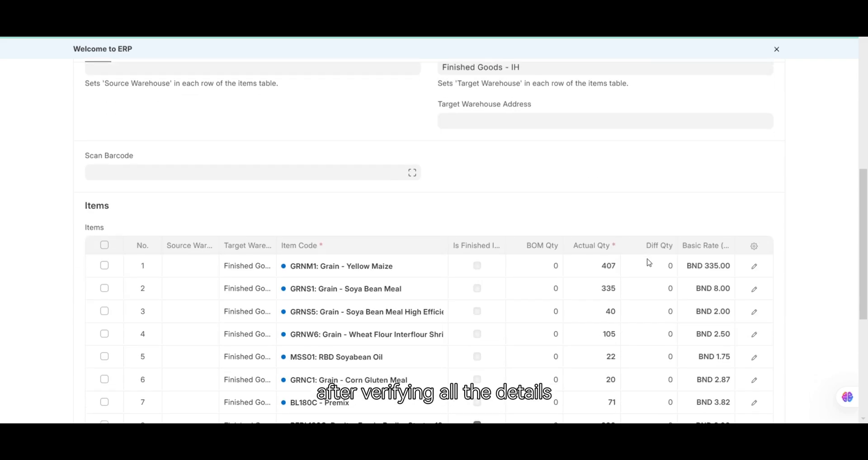
pyautogui.scroll(-3, 652, 264)
pyautogui.scroll(15, 650, 262)
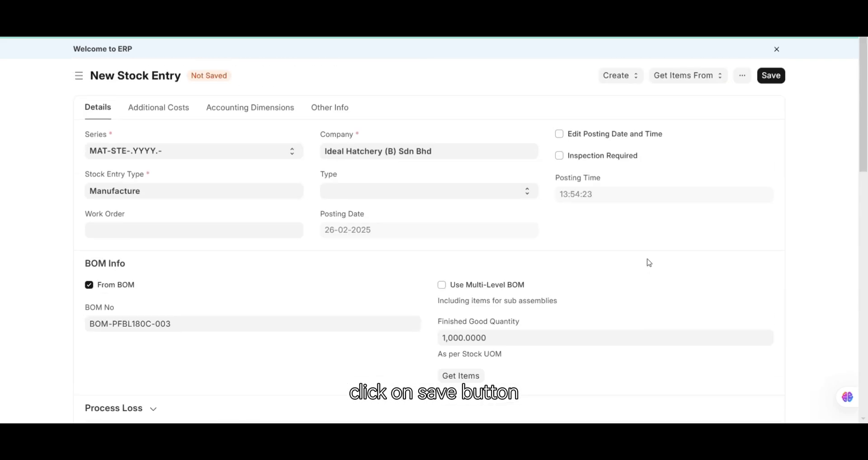
pyautogui.click(781, 77)
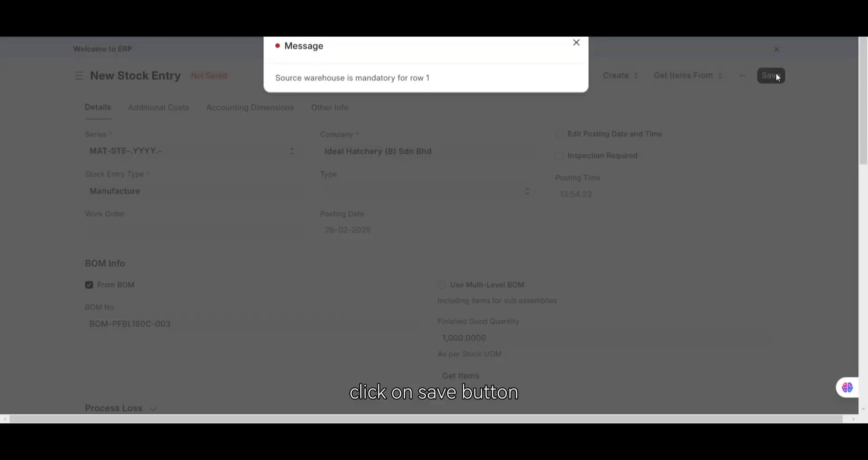
pyautogui.click(474, 99)
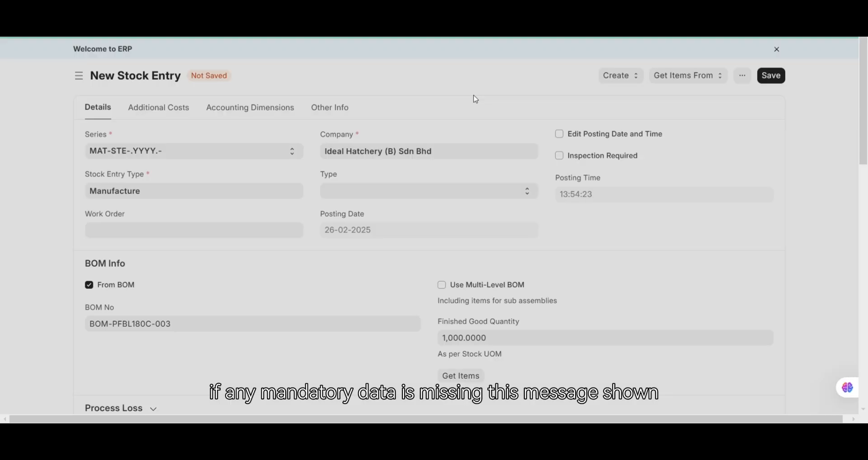
# Set the default source warehouse to Finished Goods - IH and save the stock entry
pyautogui.scroll(-5, 333, 322)
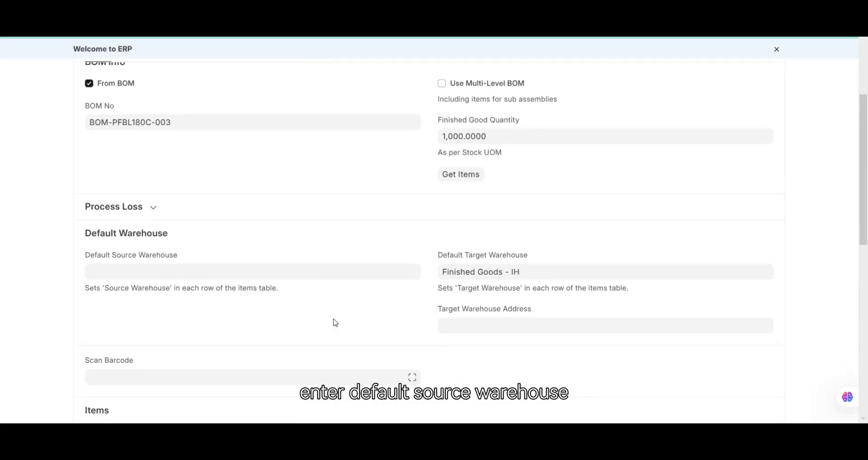
pyautogui.click(326, 278)
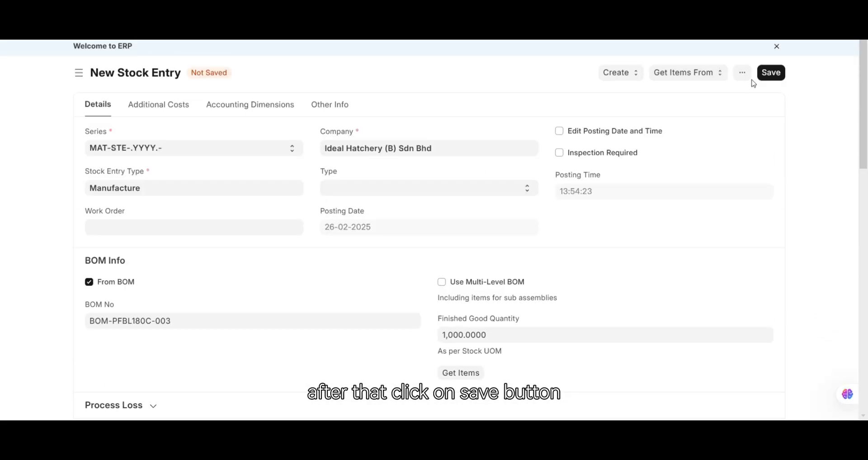
pyautogui.click(765, 76)
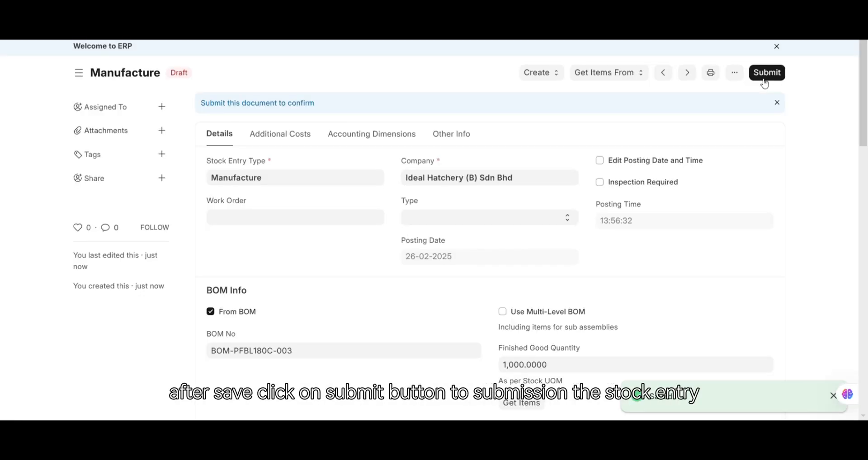
# Submit the saved Manufacture stock entry permanently
pyautogui.click(764, 81)
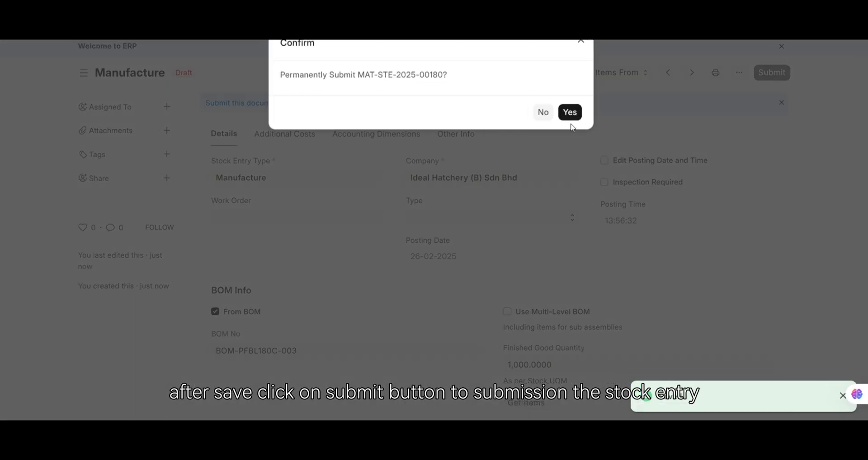
pyautogui.click(570, 113)
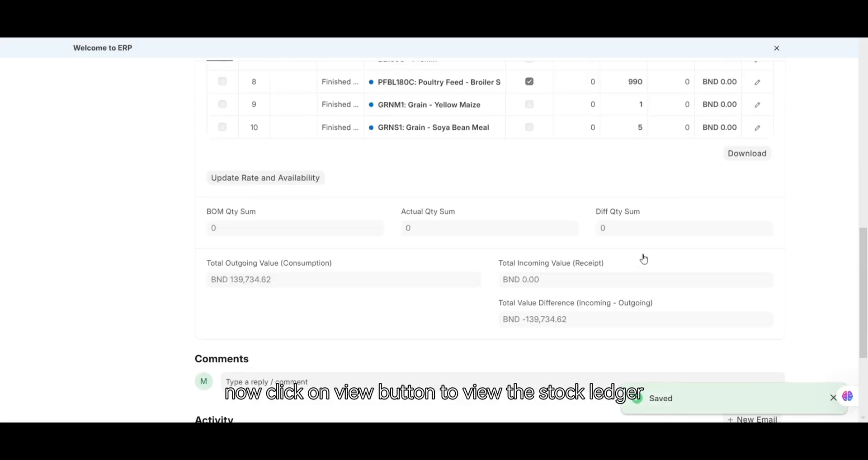
pyautogui.scroll(12, 644, 259)
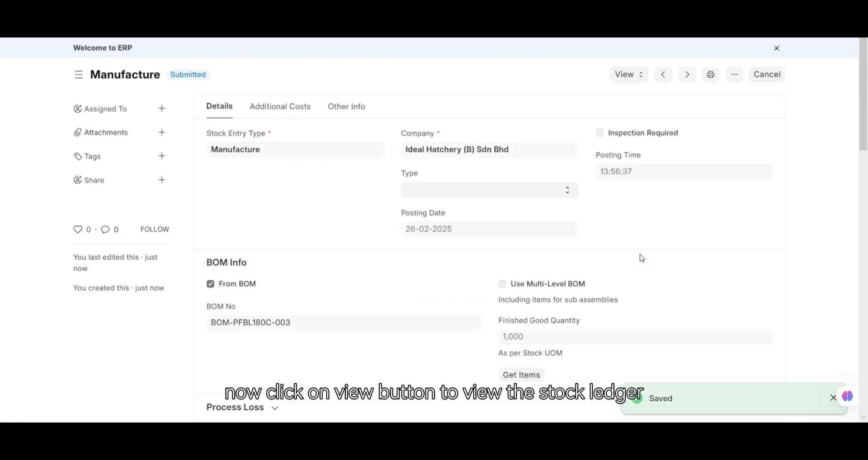
# Review the submitted stock entry's Stock Ledger report and open its Accounting Ledger
pyautogui.click(638, 77)
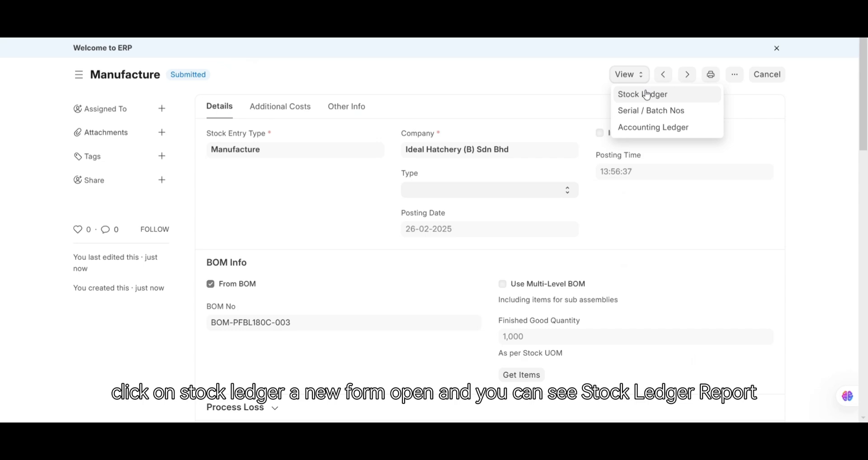
pyautogui.click(644, 94)
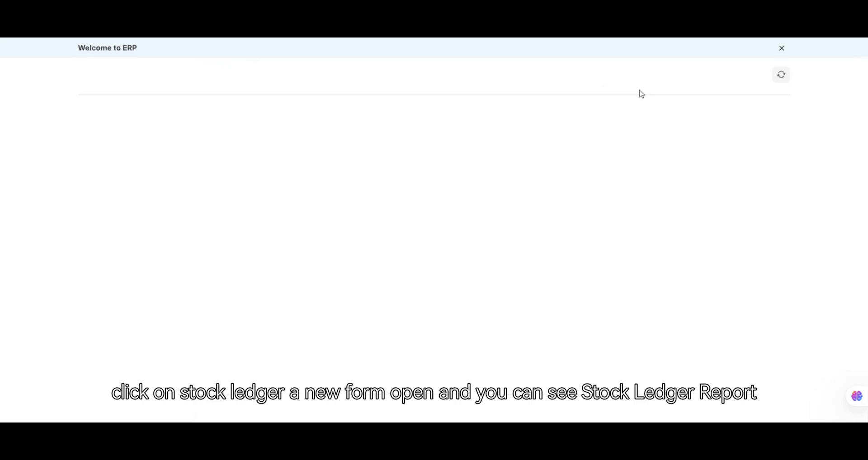
pyautogui.scroll(-1, 556, 226)
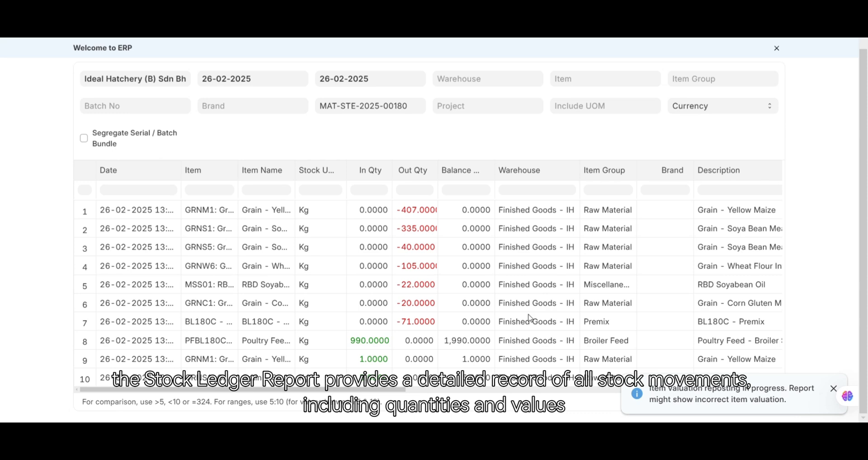
pyautogui.scroll(1, 530, 318)
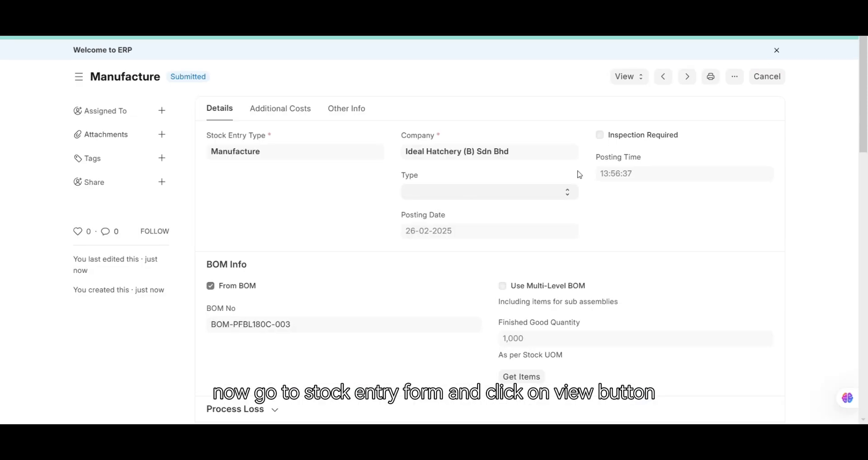
pyautogui.click(641, 80)
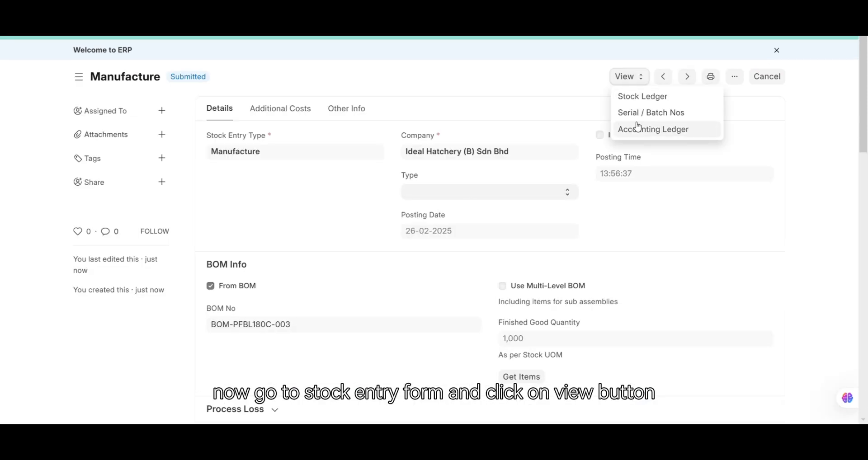
pyautogui.click(687, 132)
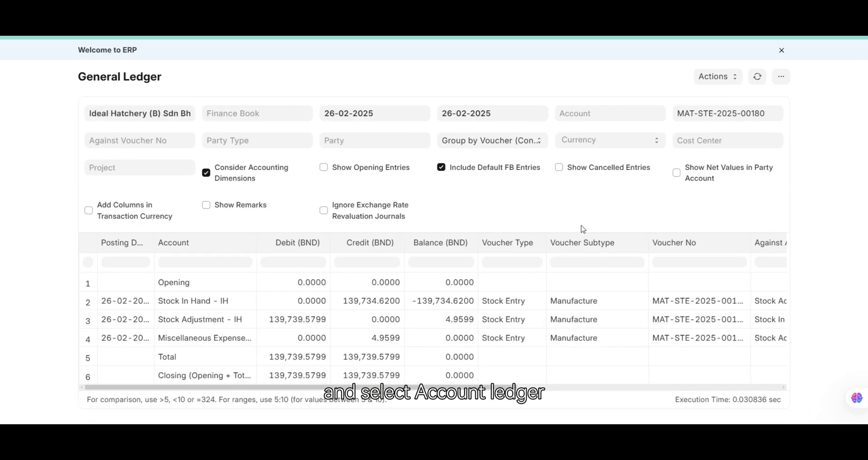